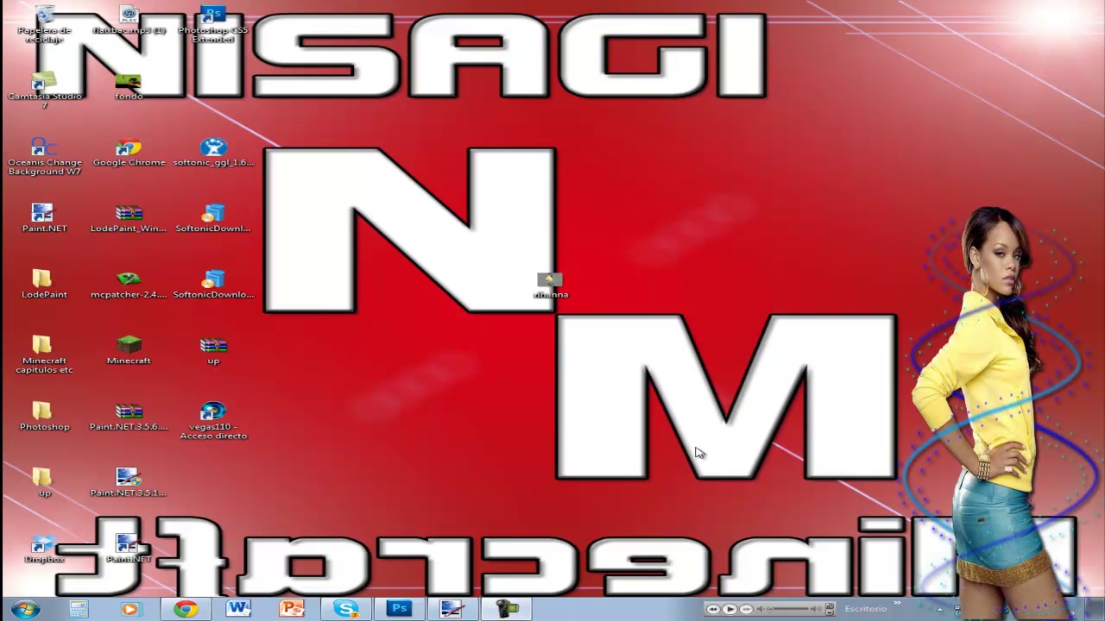
# - Clear the desktop selection and restore the Photoshop window showing the blank untitled canvas
pyautogui.moveTo(713, 432); pyautogui.dragTo(507, 225)
pyautogui.click(507, 224)
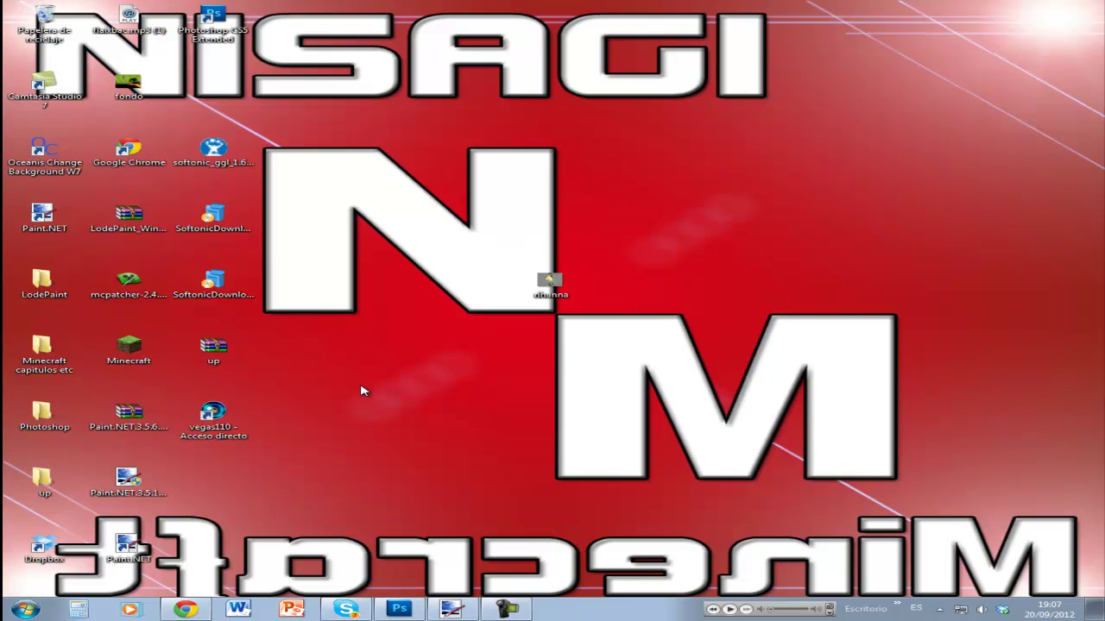
pyautogui.click(399, 609)
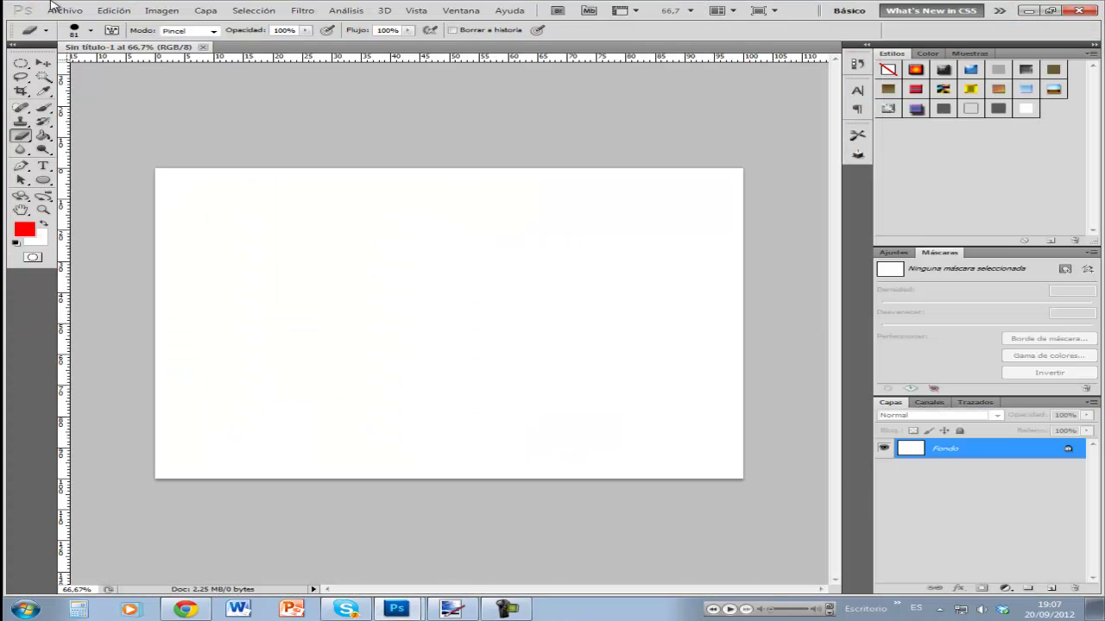
# - Open rihanna.png from the desktop through Archivo > Abrir
pyautogui.click(78, 12)
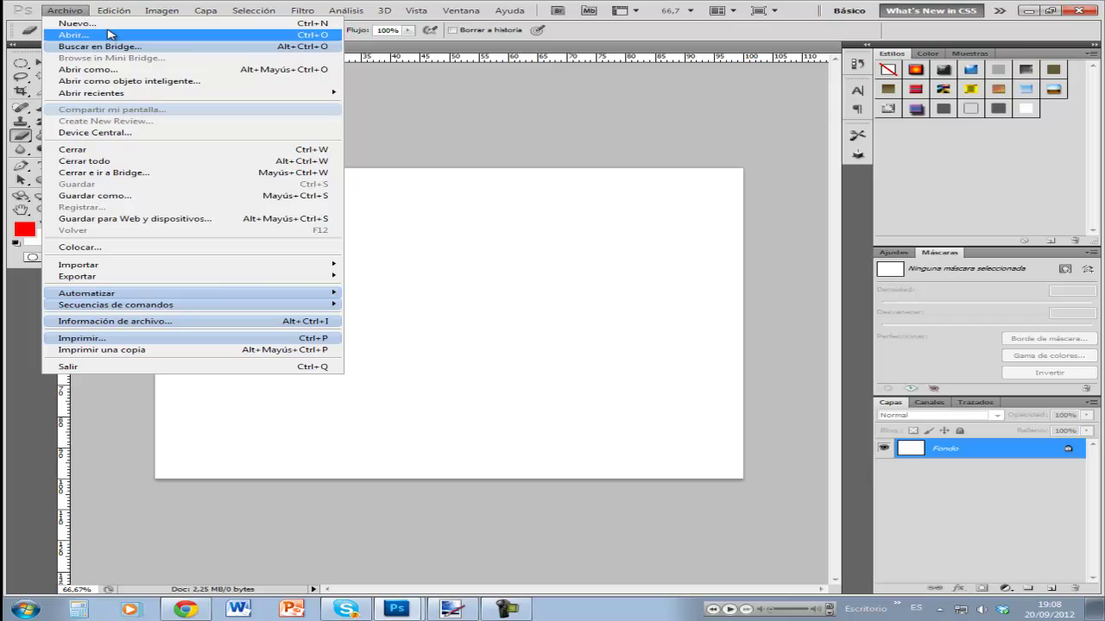
pyautogui.click(73, 33)
pyautogui.write('riha')
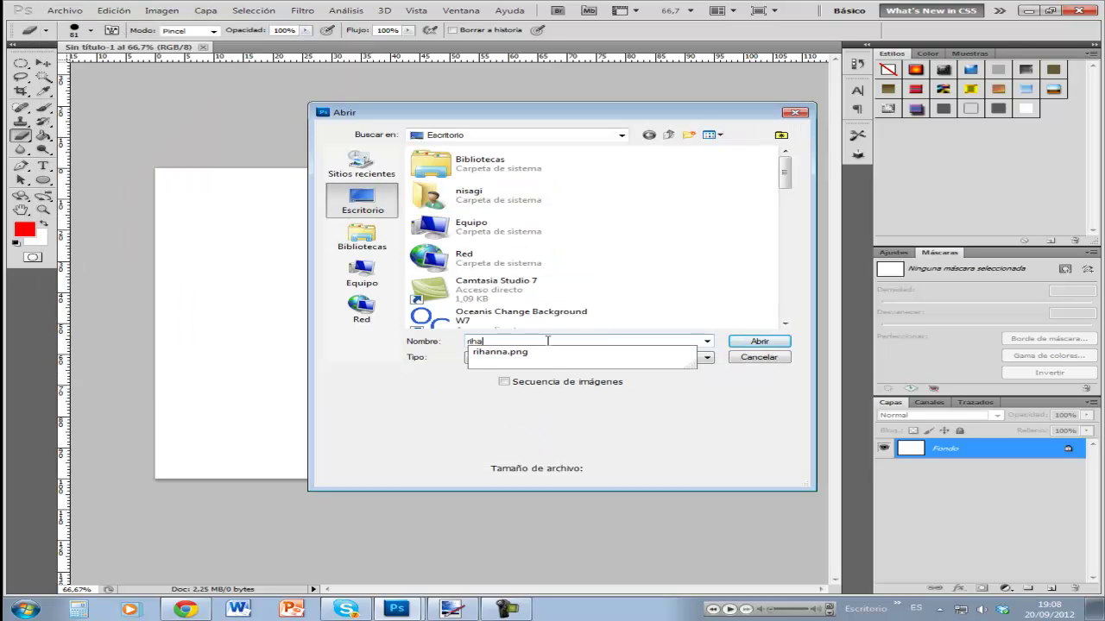
pyautogui.click(637, 353)
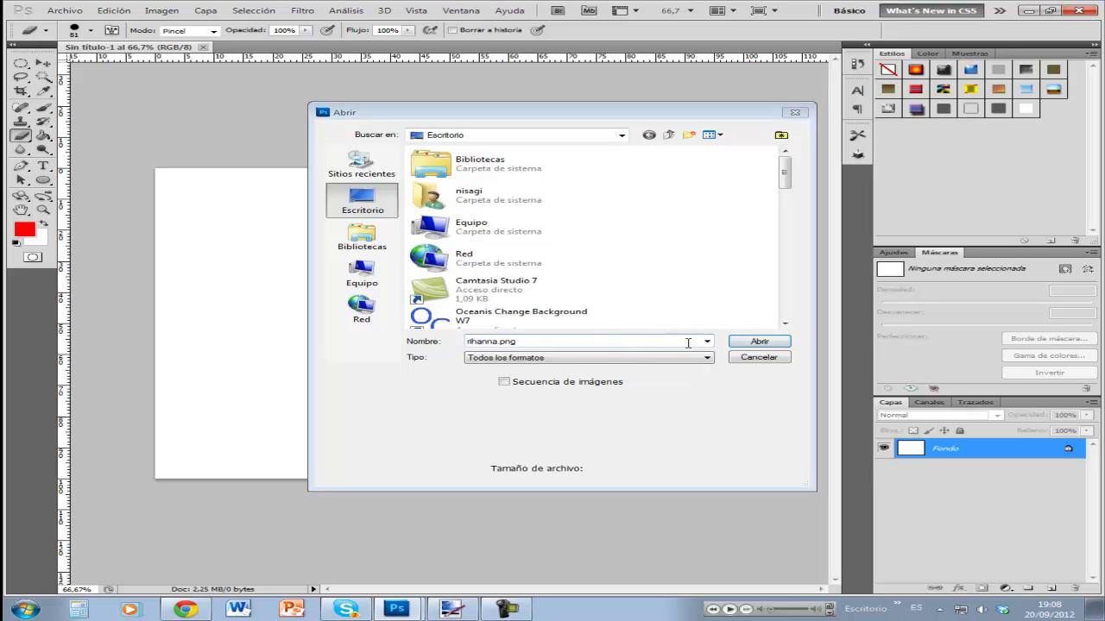
pyautogui.click(738, 344)
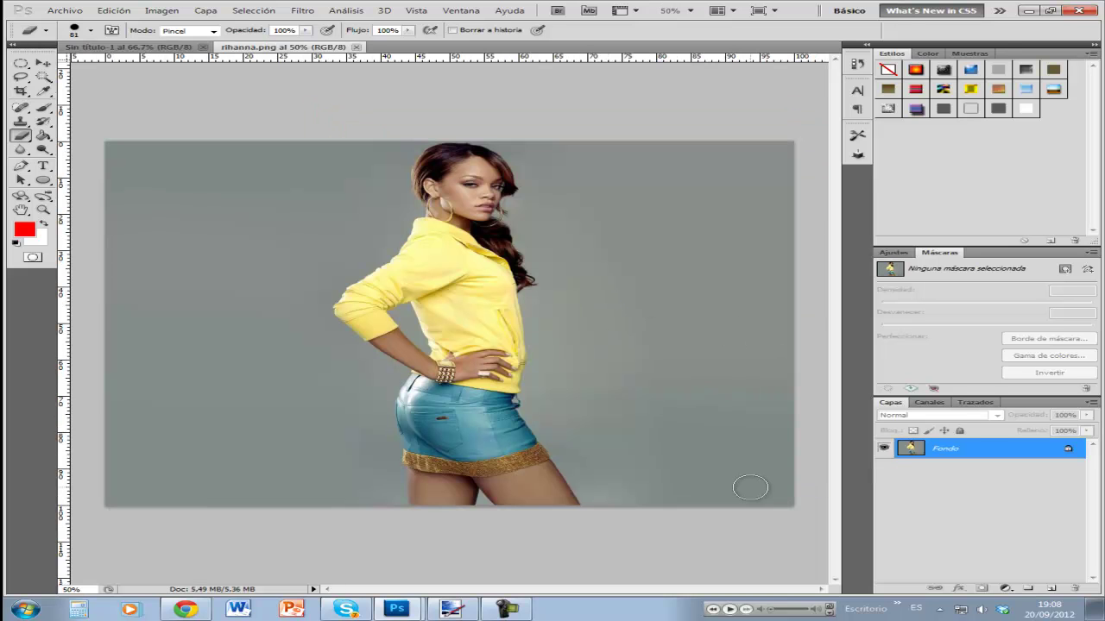
# - Undo the stray white brush stroke and duplicate the Fondo layer as Fondo copia
pyautogui.moveTo(703, 403); pyautogui.dragTo(849, 268)
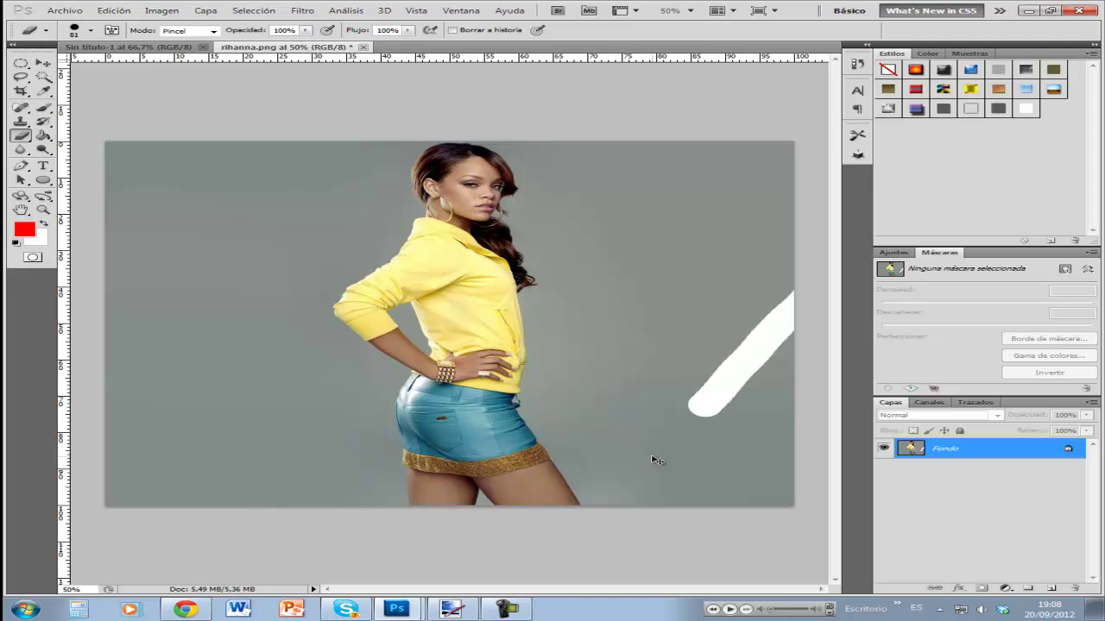
pyautogui.hotkey('ctrl', 'z')
pyautogui.rightClick(953, 446)
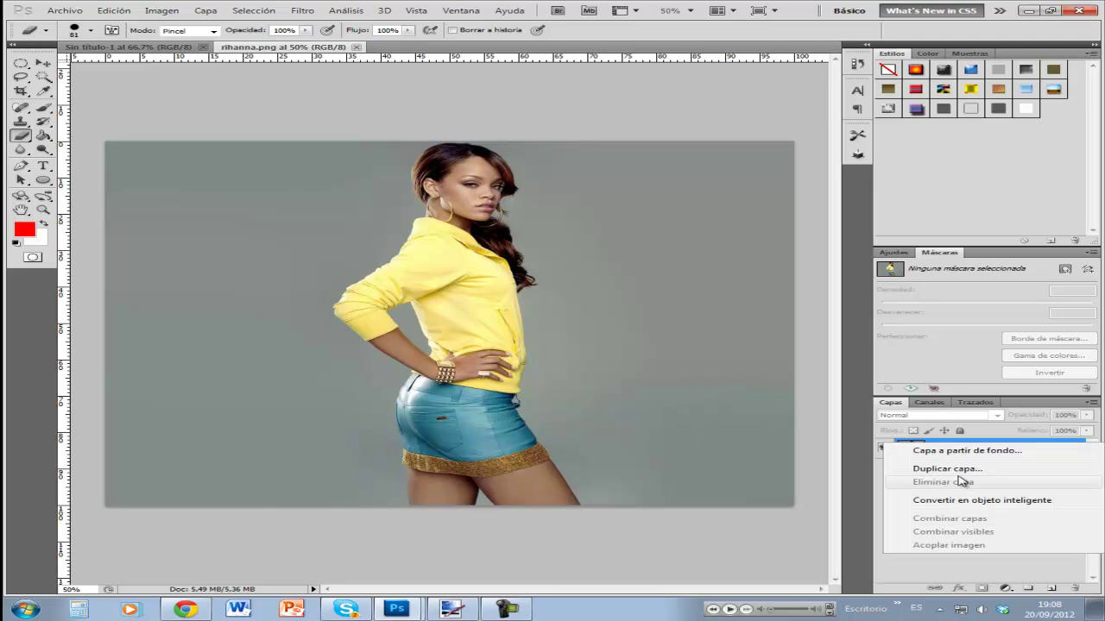
pyautogui.click(962, 466)
pyautogui.click(701, 188)
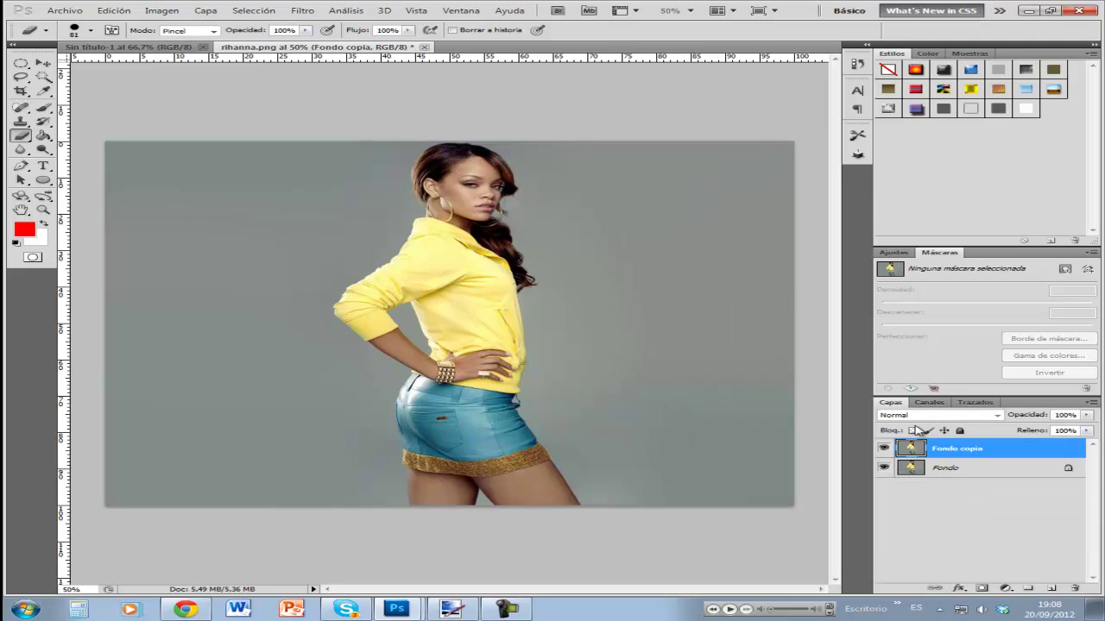
# - Delete the original Fondo, add Capa 1 and Capa 2, and place Fondo copia between them
pyautogui.click(956, 473)
pyautogui.moveTo(956, 476); pyautogui.dragTo(1075, 588)
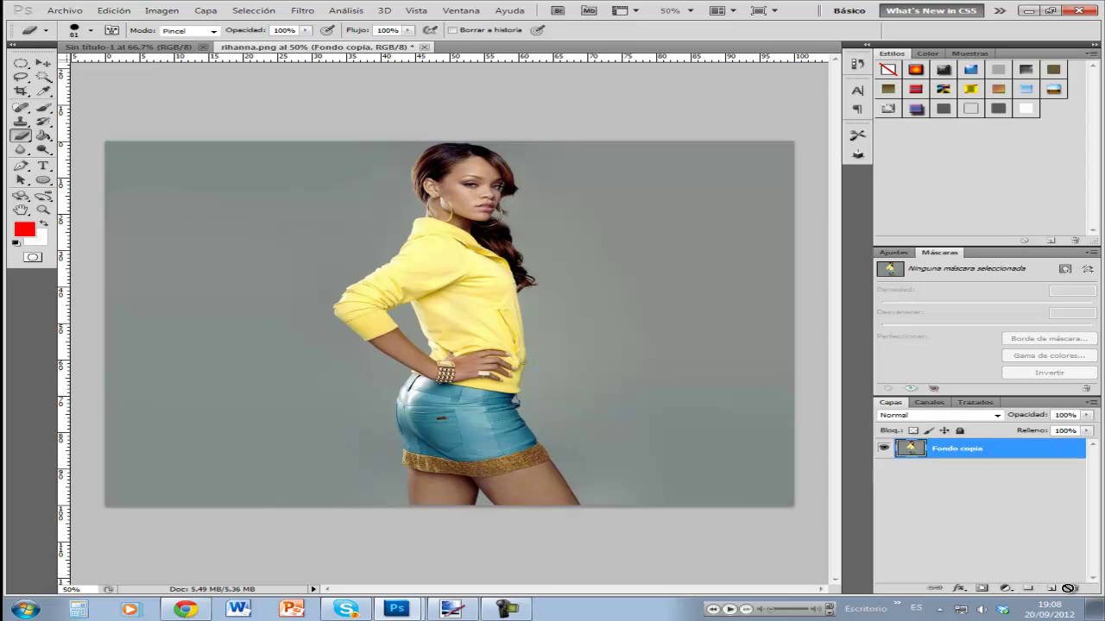
pyautogui.click(1052, 588)
pyautogui.click(1054, 588)
pyautogui.moveTo(954, 489); pyautogui.dragTo(966, 466)
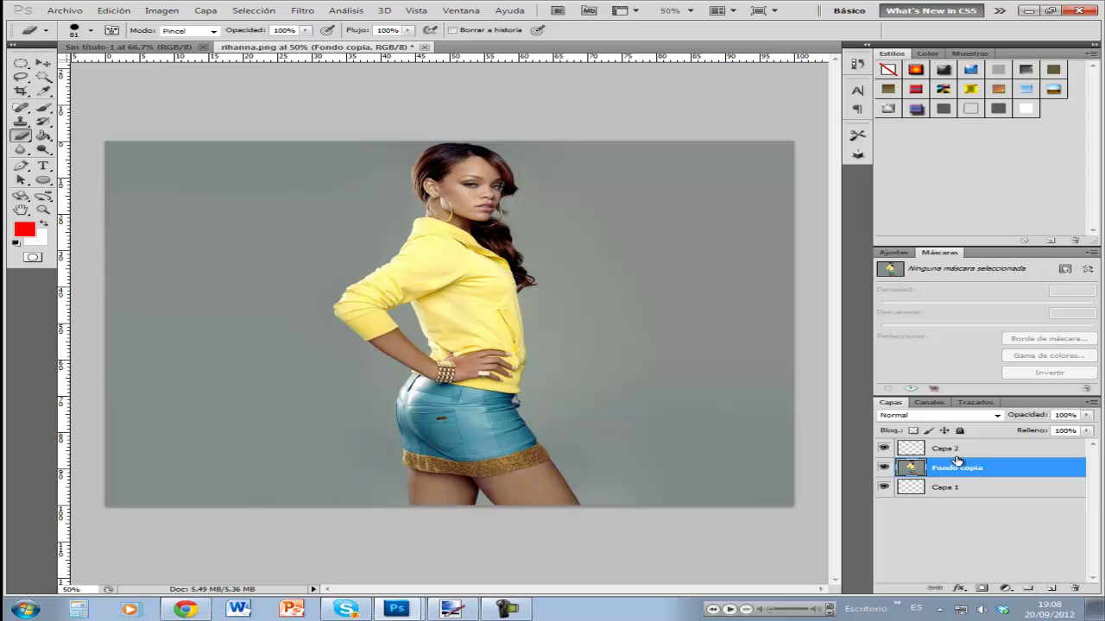
pyautogui.click(43, 77)
# - Delete the grey background and the gap between arm and body with the Magic Wand
pyautogui.click(298, 222)
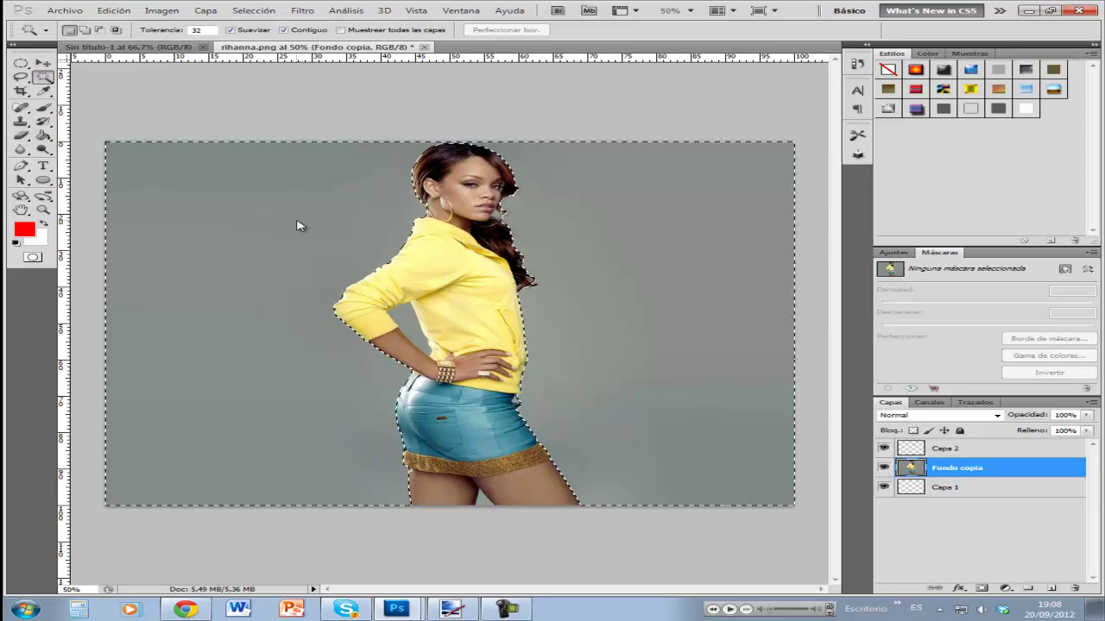
pyautogui.press('Delete')
pyautogui.click(404, 328)
pyautogui.press('Delete')
pyautogui.hotkey('ctrl', 'd')
# - Test-select a light hair patch and the transparent area, then deselect via the context menu
pyautogui.click(496, 215)
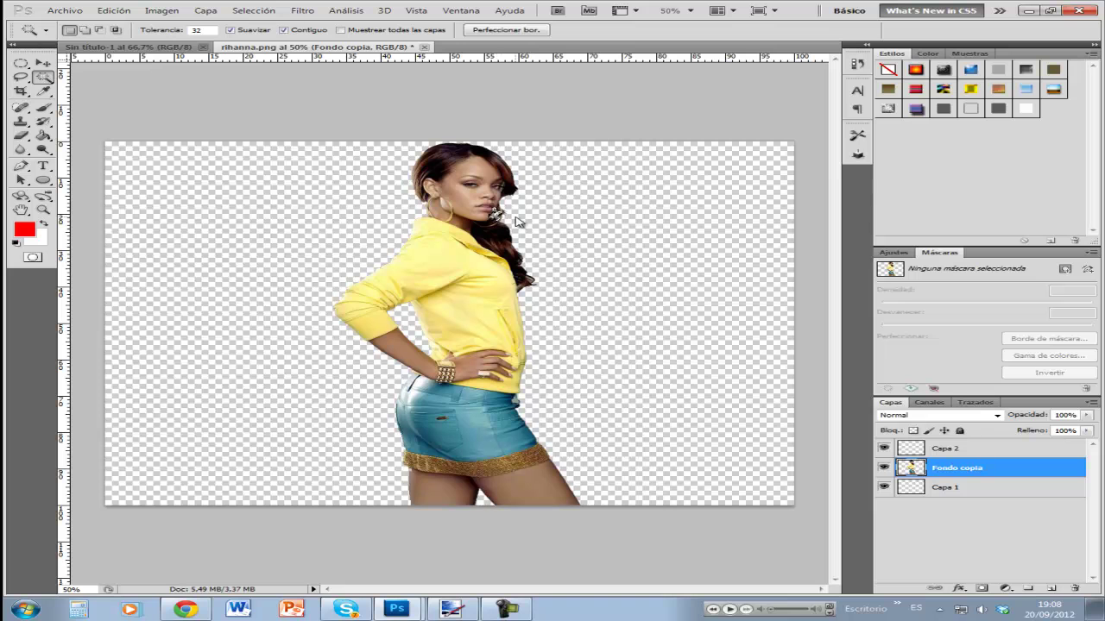
pyautogui.click(682, 302)
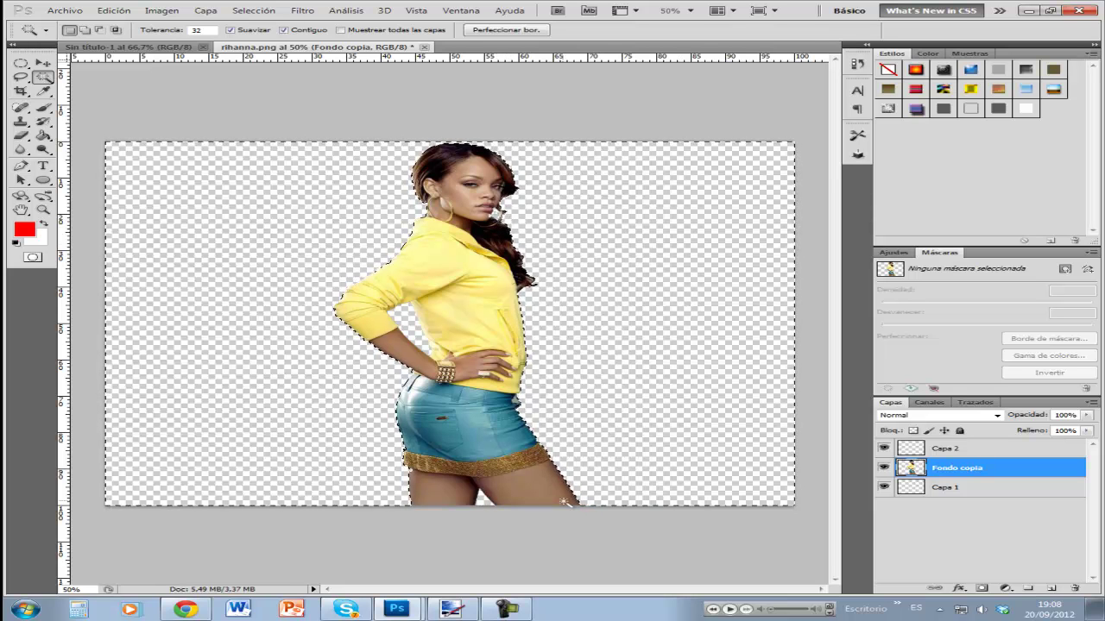
pyautogui.rightClick(637, 400)
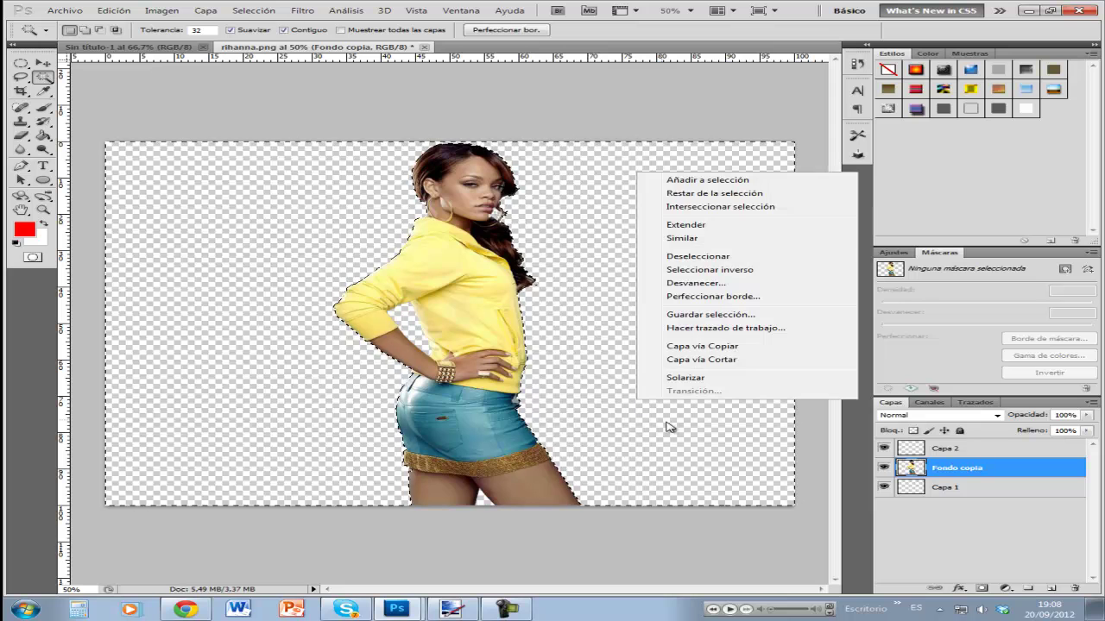
pyautogui.click(709, 256)
pyautogui.click(517, 403)
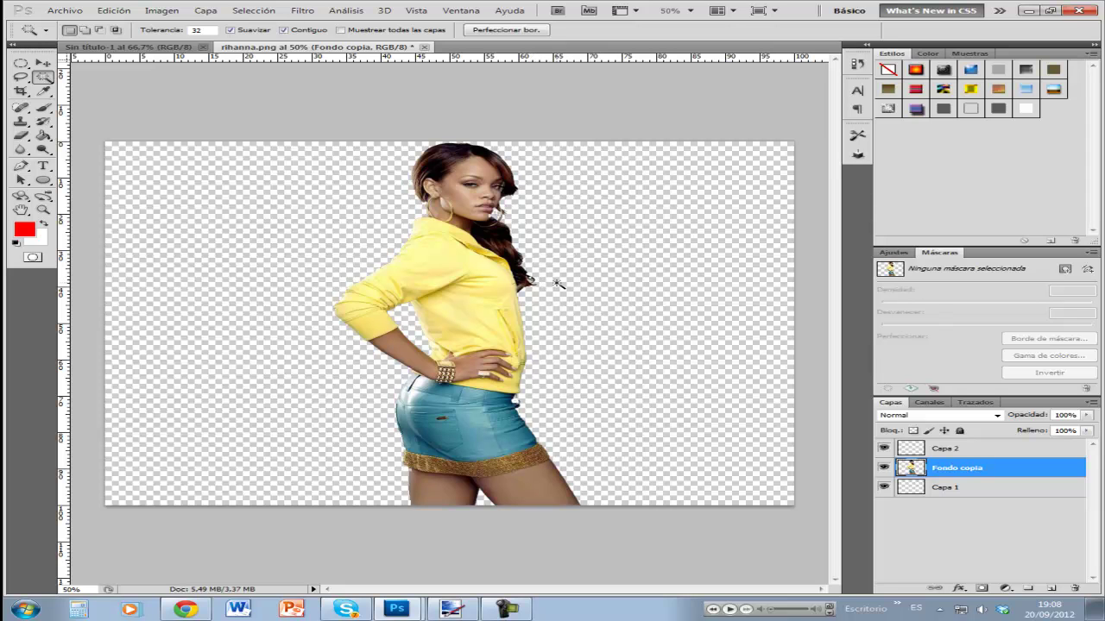
# - Select Capa 1, hide Fondo copia and set the foreground colour to black
pyautogui.click(959, 528)
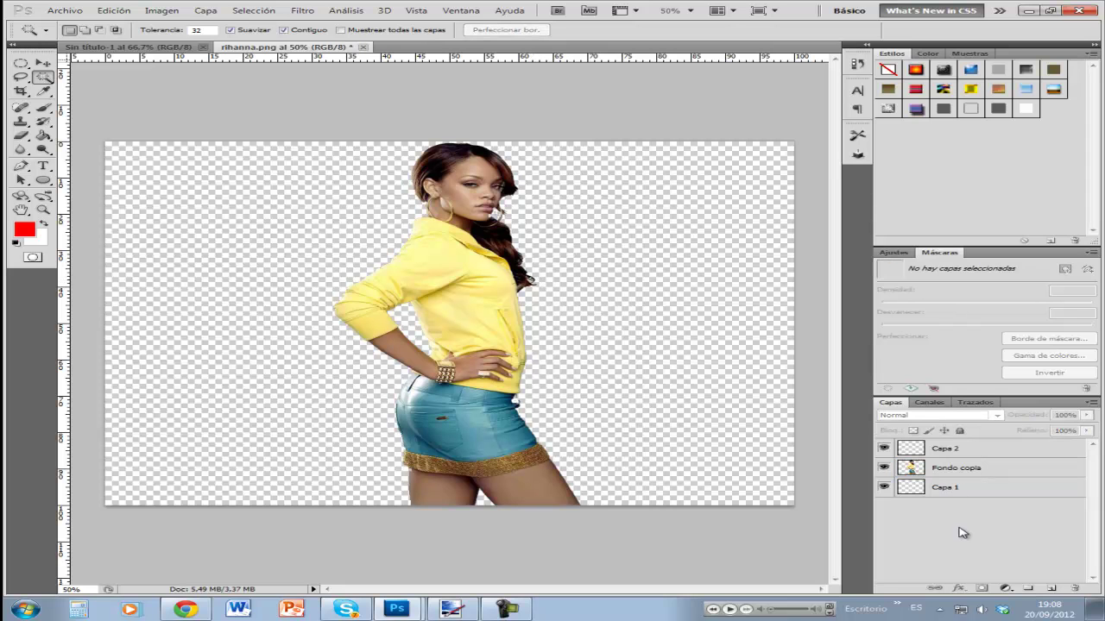
pyautogui.click(937, 466)
pyautogui.click(964, 488)
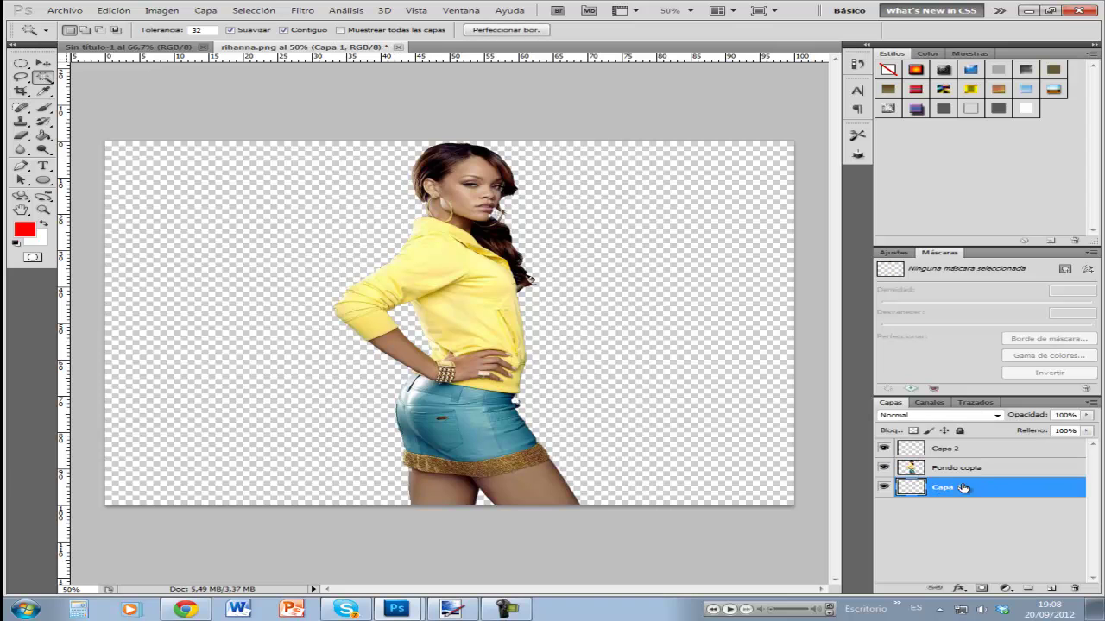
pyautogui.click(882, 467)
pyautogui.click(44, 136)
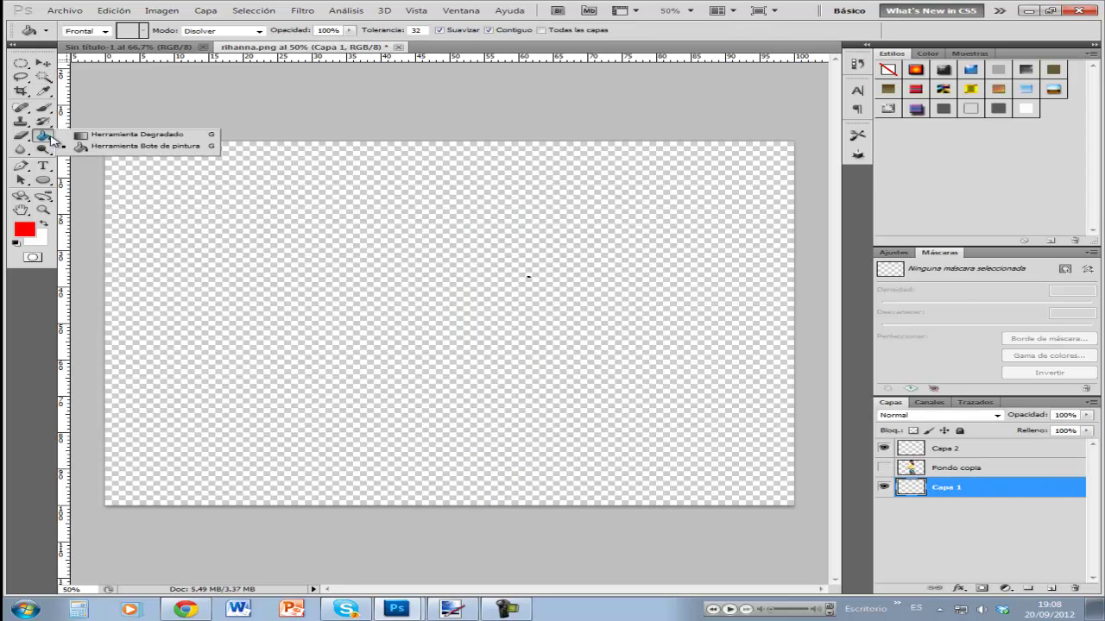
pyautogui.click(23, 228)
pyautogui.moveTo(371, 438); pyautogui.dragTo(418, 560)
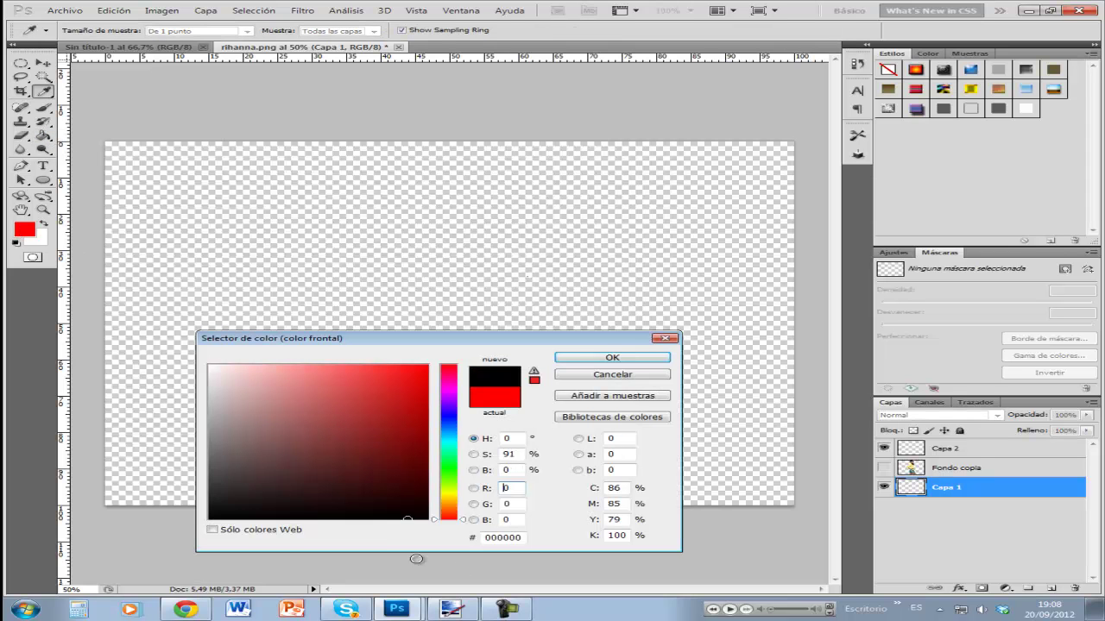
pyautogui.click(593, 358)
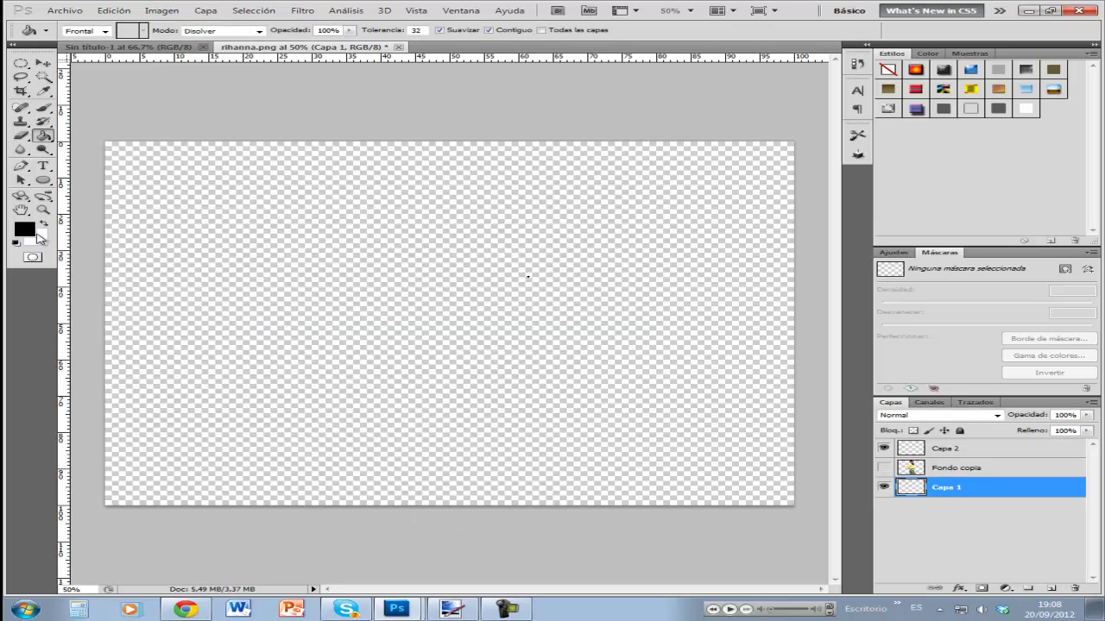
# - Dismiss the fill blend mode list and select the whole empty canvas with the Magic Wand
pyautogui.rightClick(570, 335)
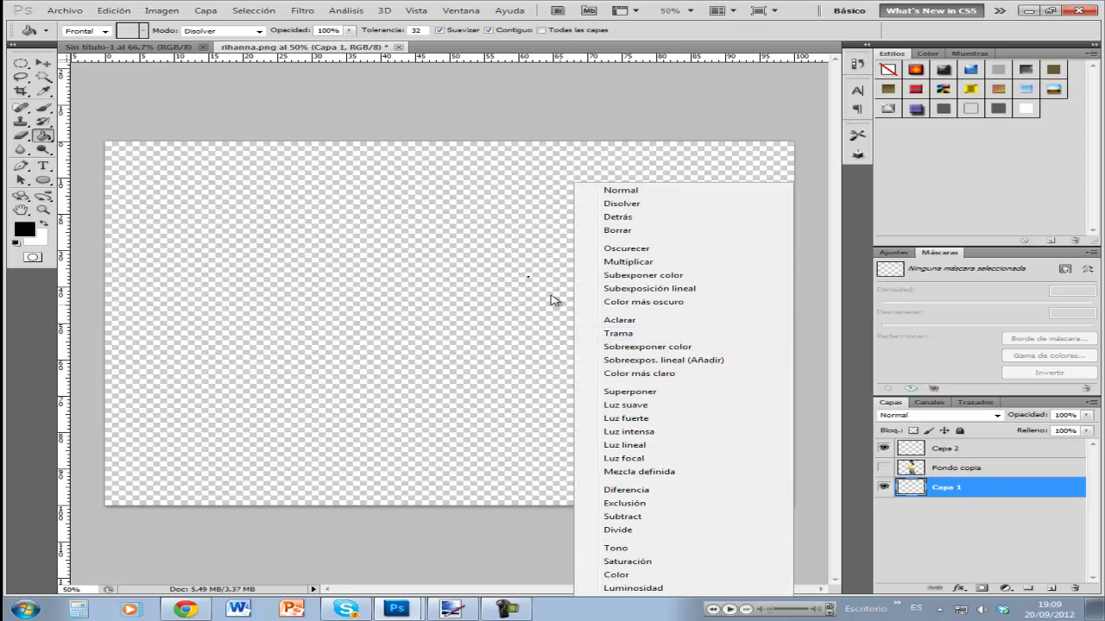
pyautogui.rightClick(529, 281)
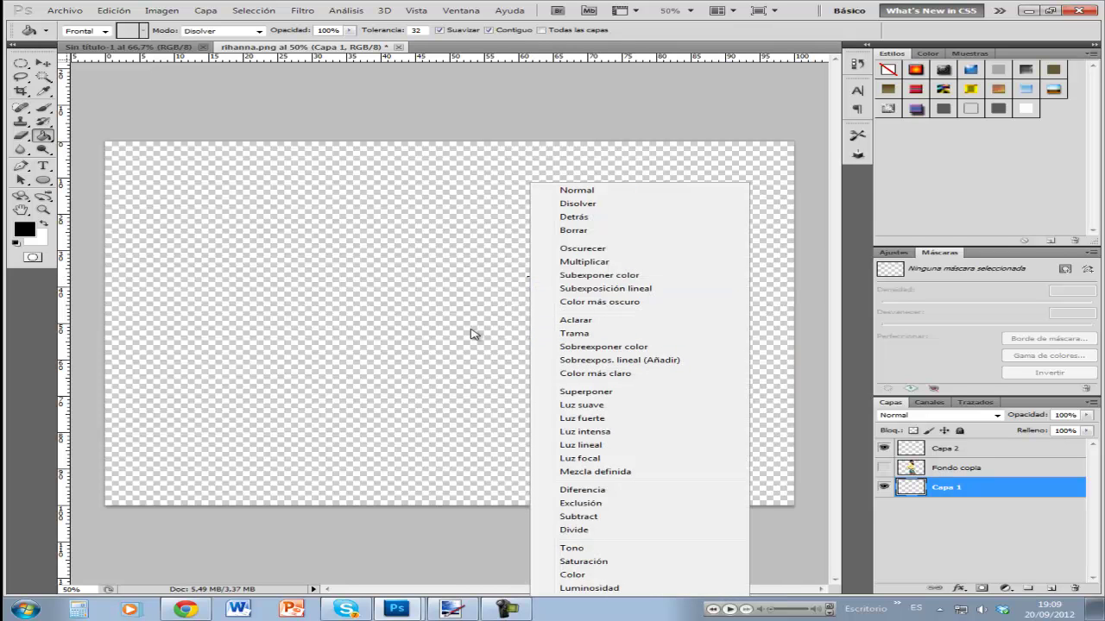
pyautogui.click(191, 167)
pyautogui.click(43, 76)
pyautogui.click(332, 236)
pyautogui.rightClick(334, 237)
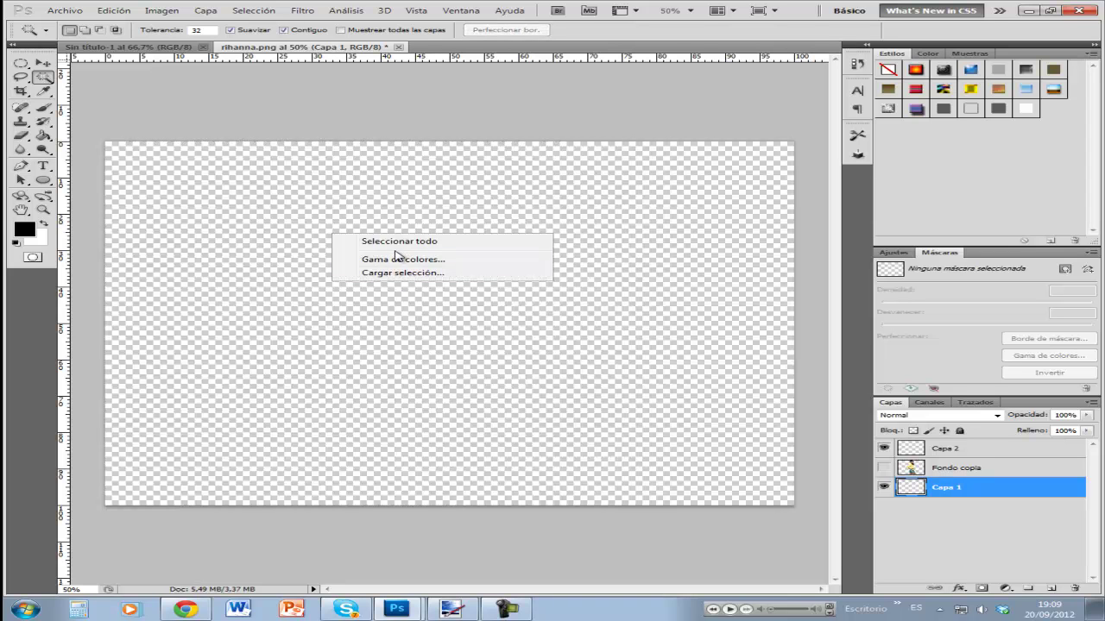
pyautogui.rightClick(283, 246)
pyautogui.click(276, 291)
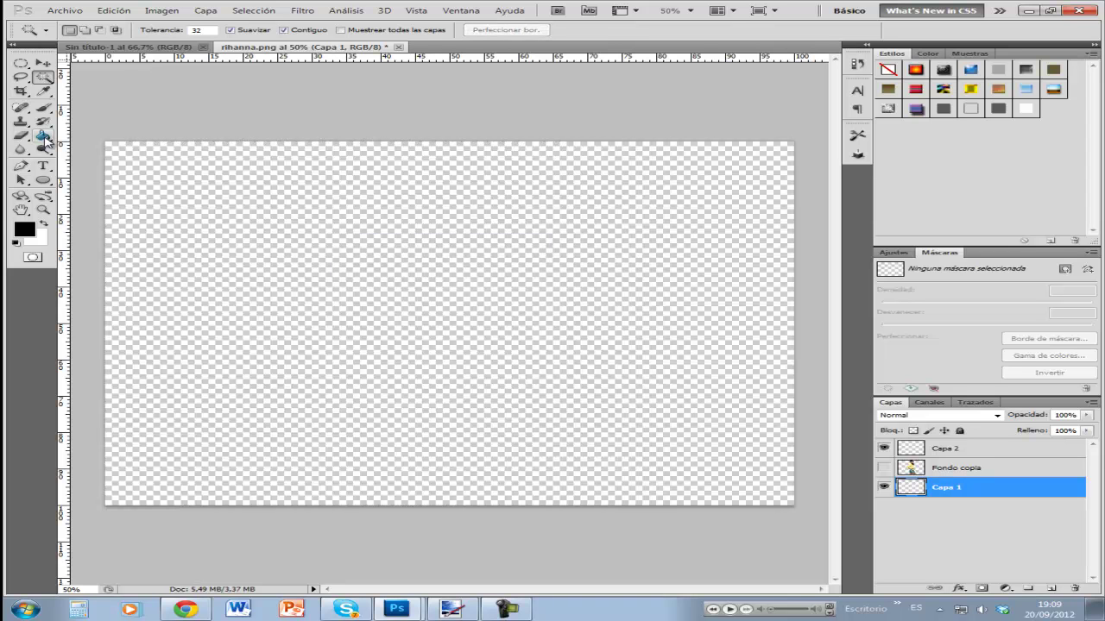
# - Fill Capa 1 with black using the Paint Bucket and show Fondo copia again
pyautogui.click(42, 135)
pyautogui.click(312, 278)
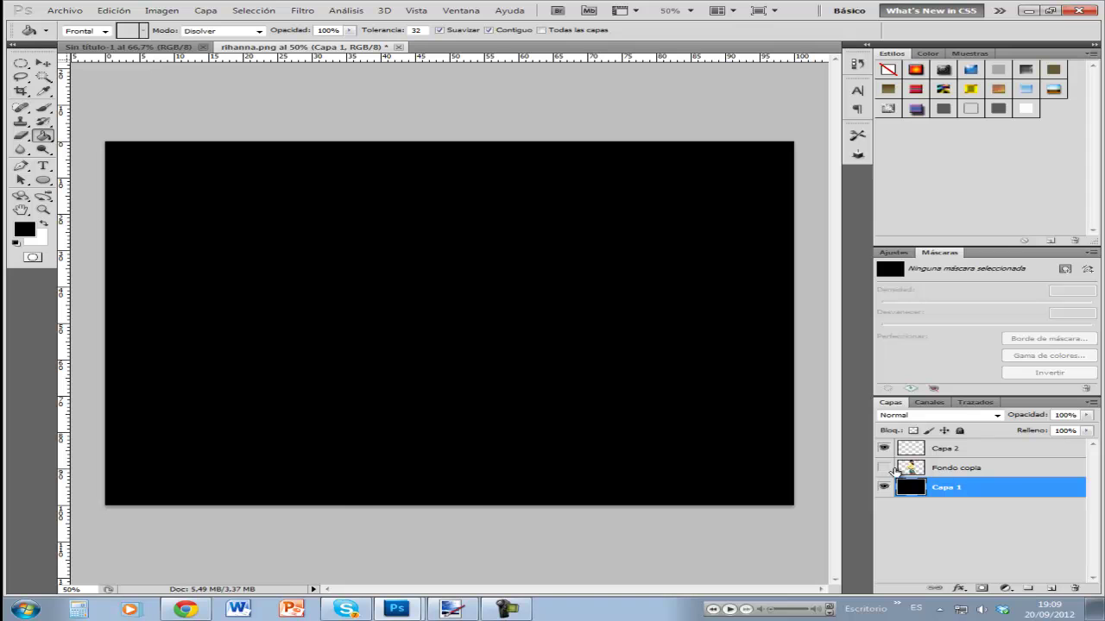
pyautogui.click(883, 468)
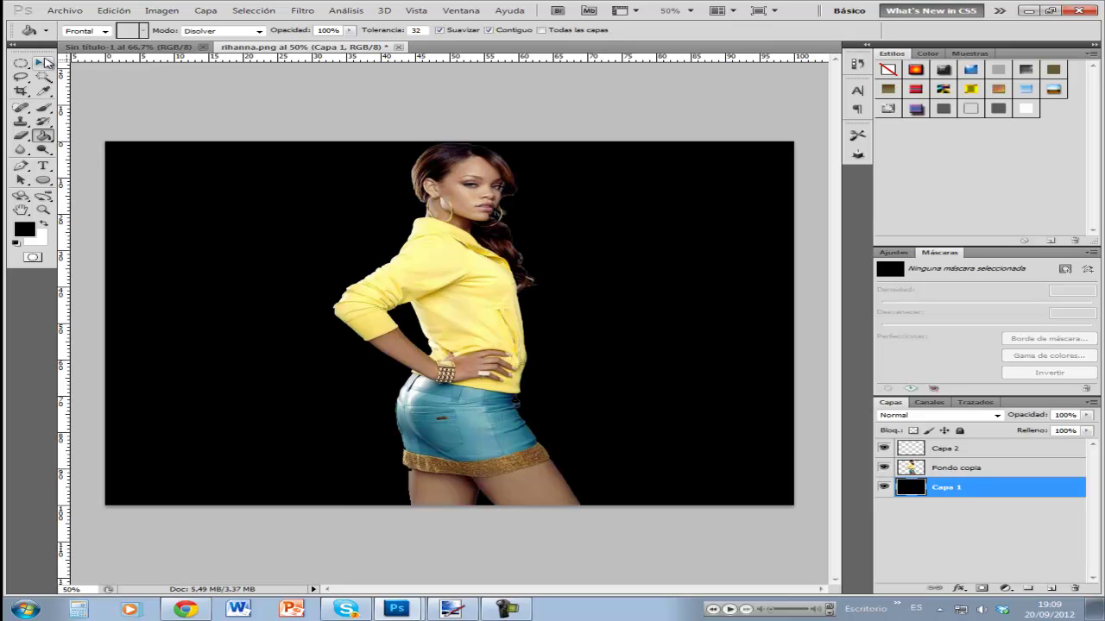
pyautogui.click(42, 63)
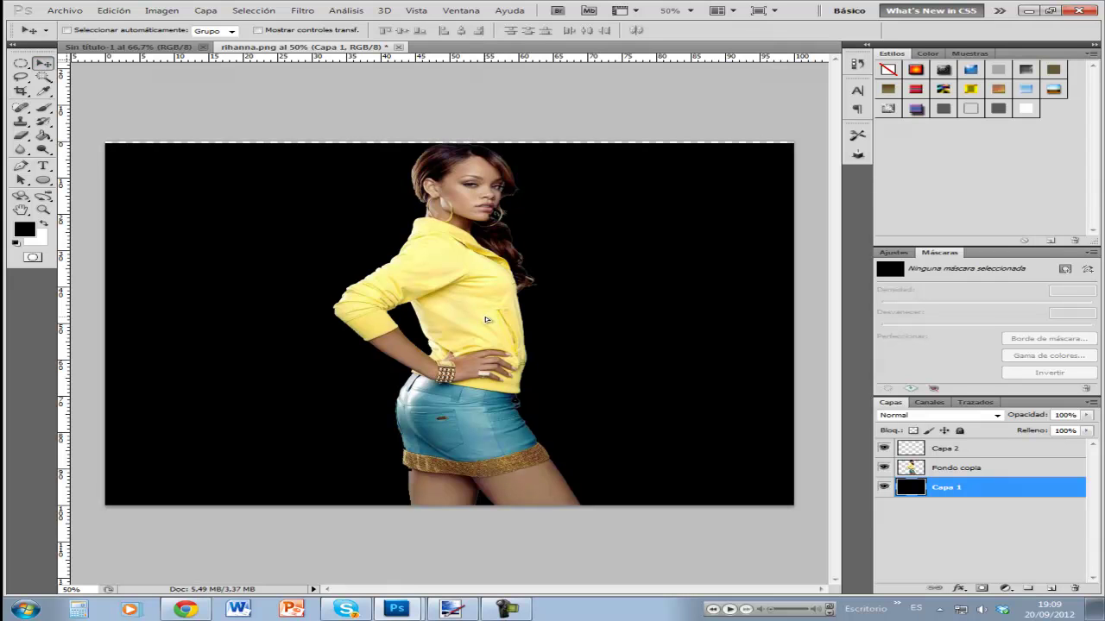
pyautogui.click(994, 467)
pyautogui.moveTo(508, 324); pyautogui.dragTo(342, 321)
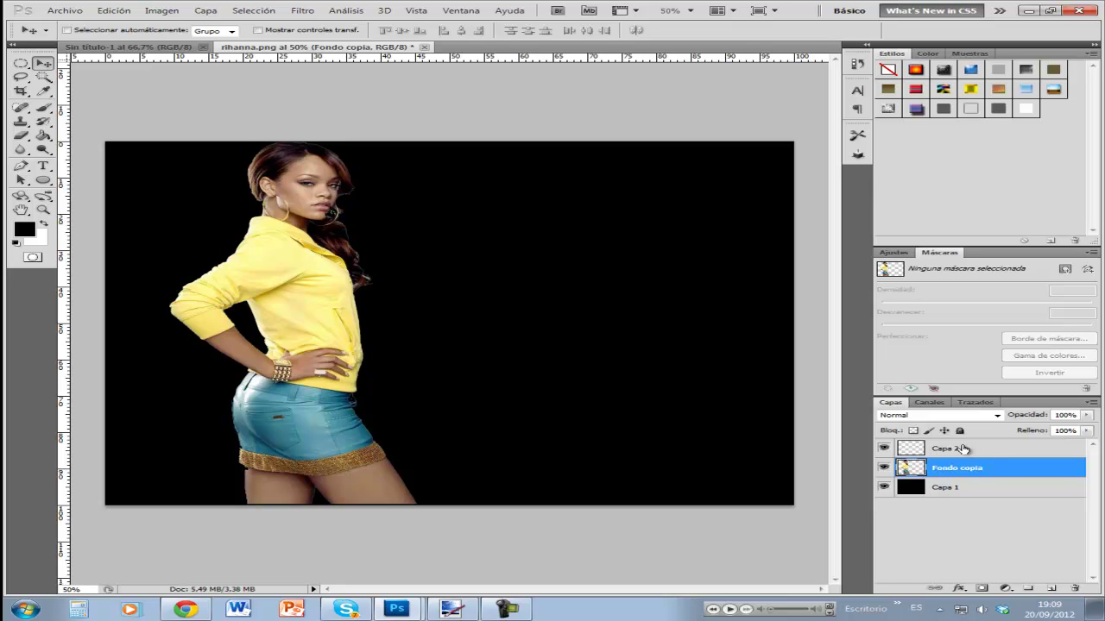
pyautogui.click(978, 449)
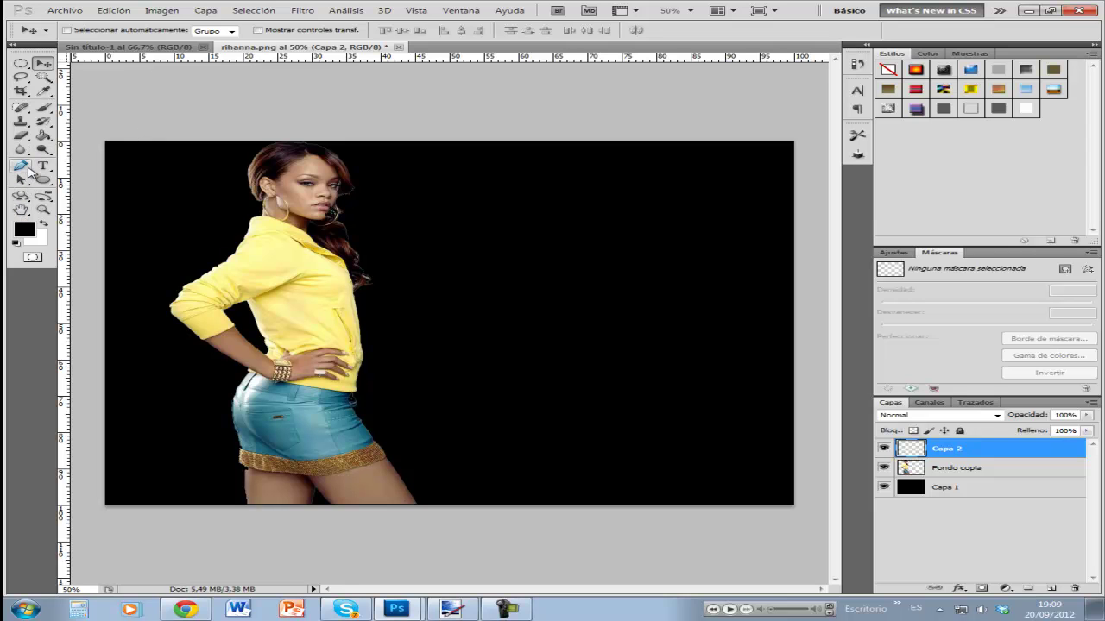
pyautogui.hotkey('ctrl', 'p')
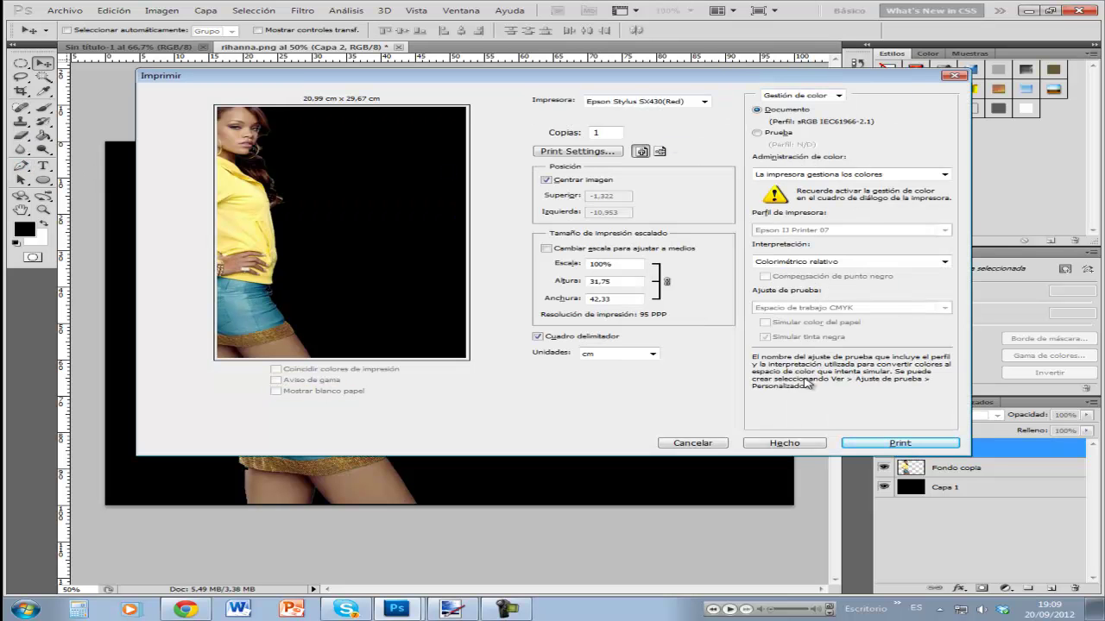
pyautogui.click(954, 75)
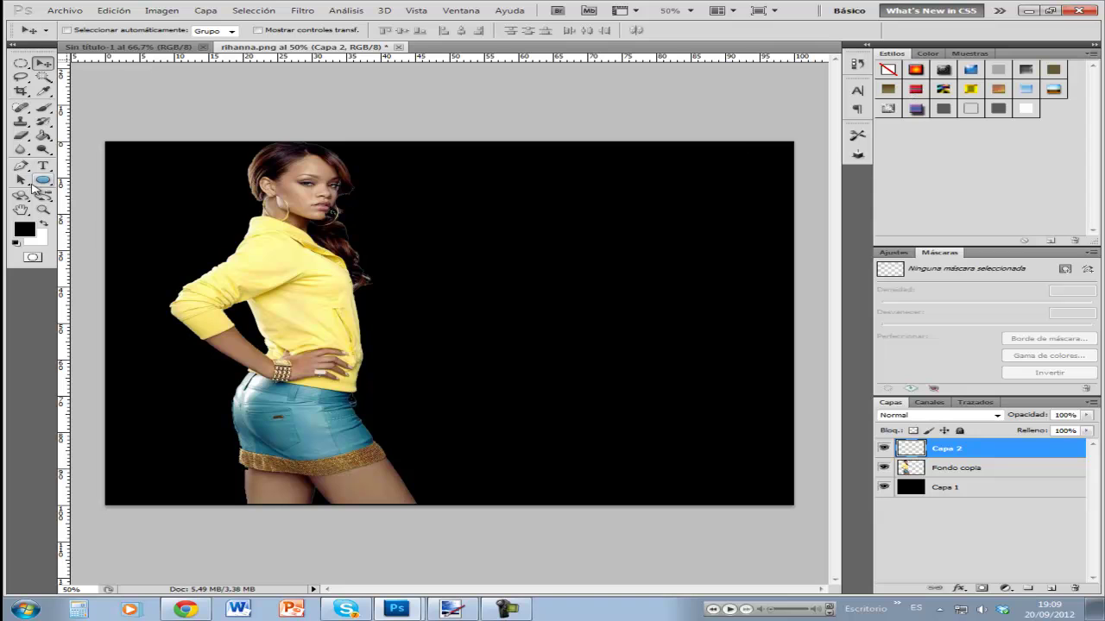
pyautogui.click(20, 166)
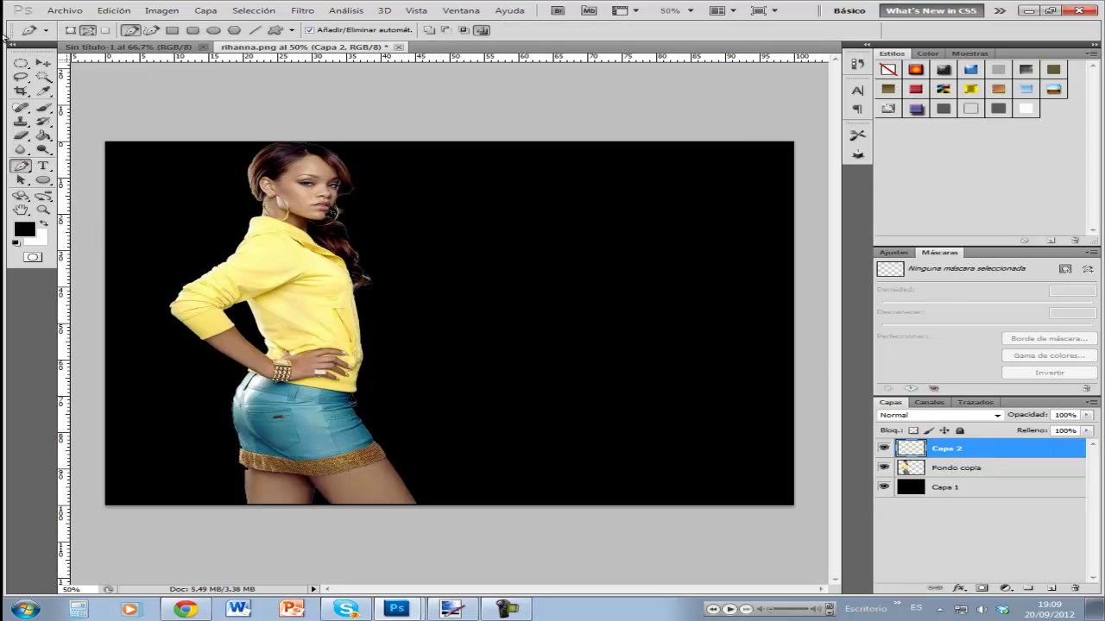
# - Choose the standard Pen tool and undo a misplaced first path point
pyautogui.rightClick(19, 167)
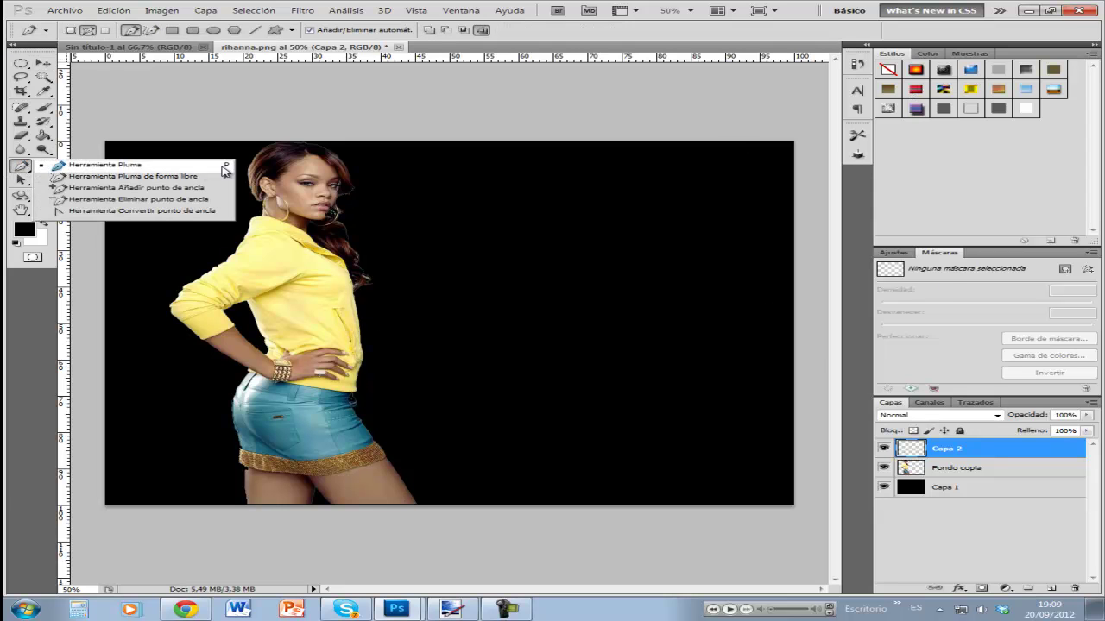
pyautogui.click(78, 424)
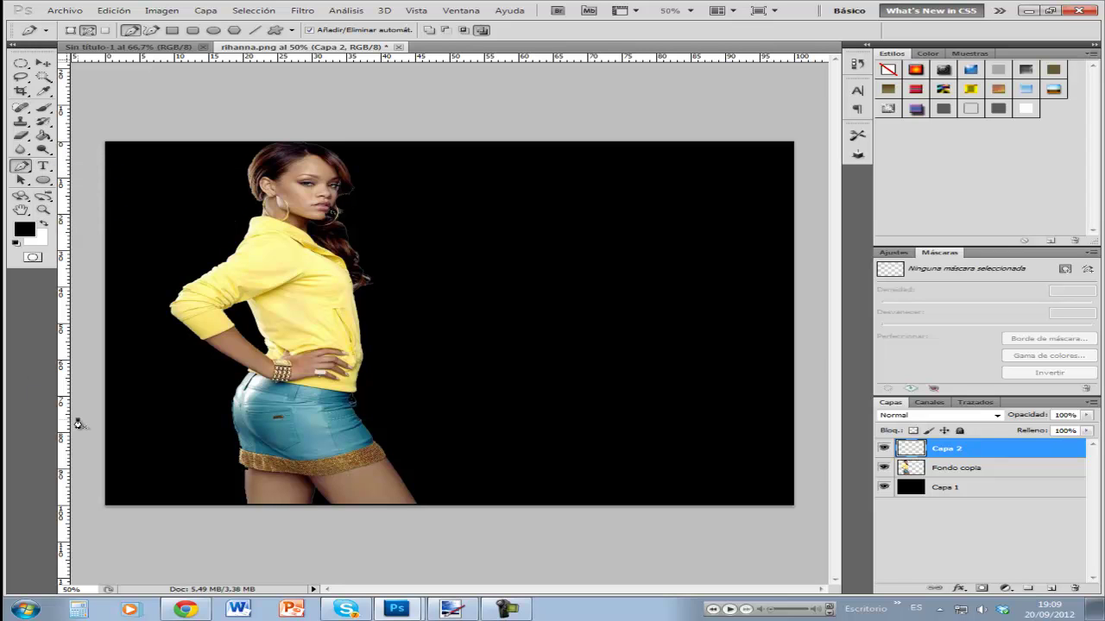
pyautogui.click(294, 143)
pyautogui.hotkey('ctrl', 'z')
pyautogui.rightClick(79, 423)
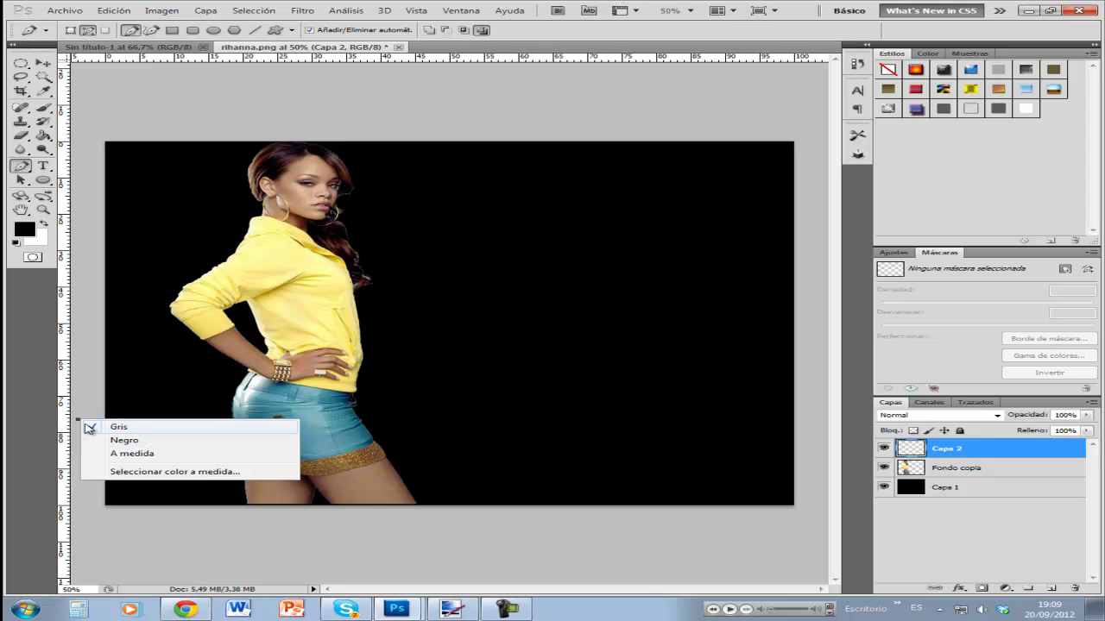
pyautogui.press('Escape')
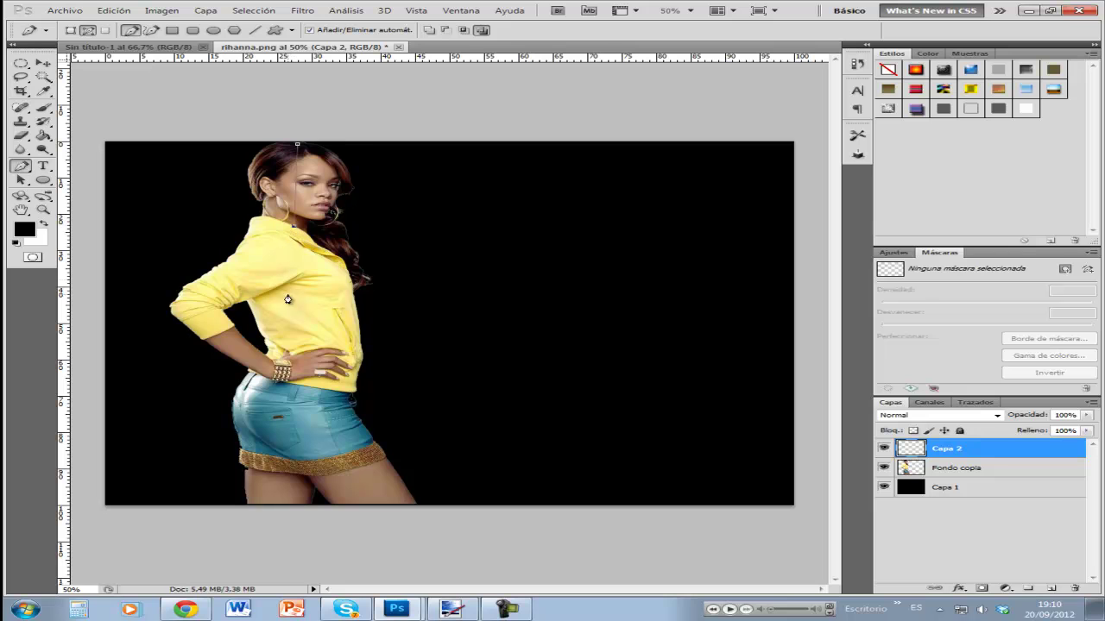
# - Place path anchor points from the top of the head down below the skirt
pyautogui.click(294, 326)
pyautogui.click(281, 501)
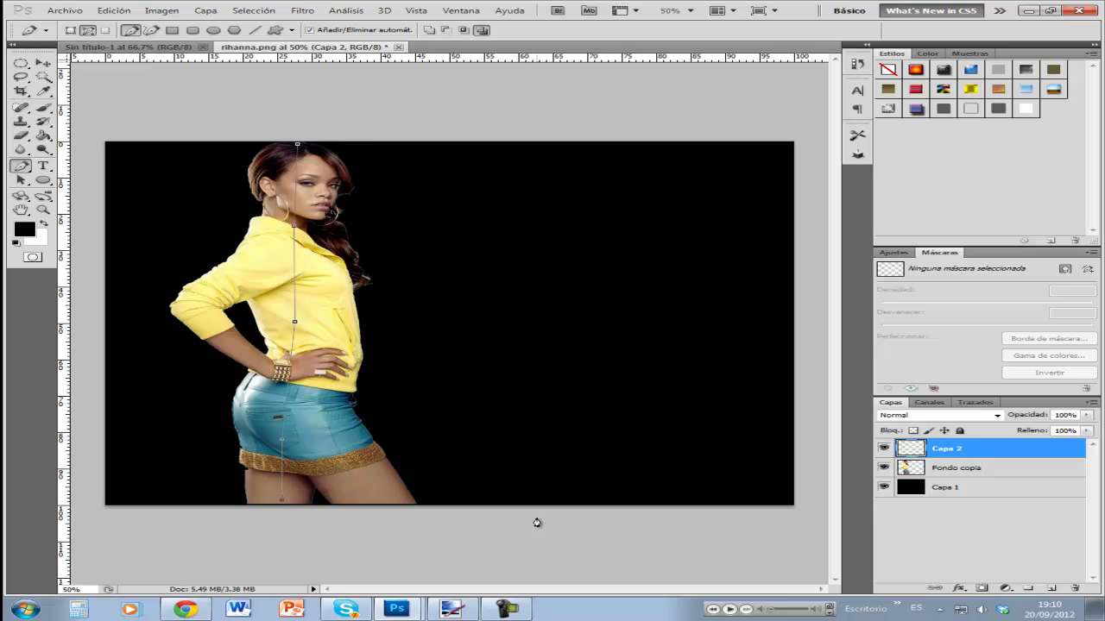
pyautogui.click(296, 192)
pyautogui.click(289, 386)
pyautogui.press('super')
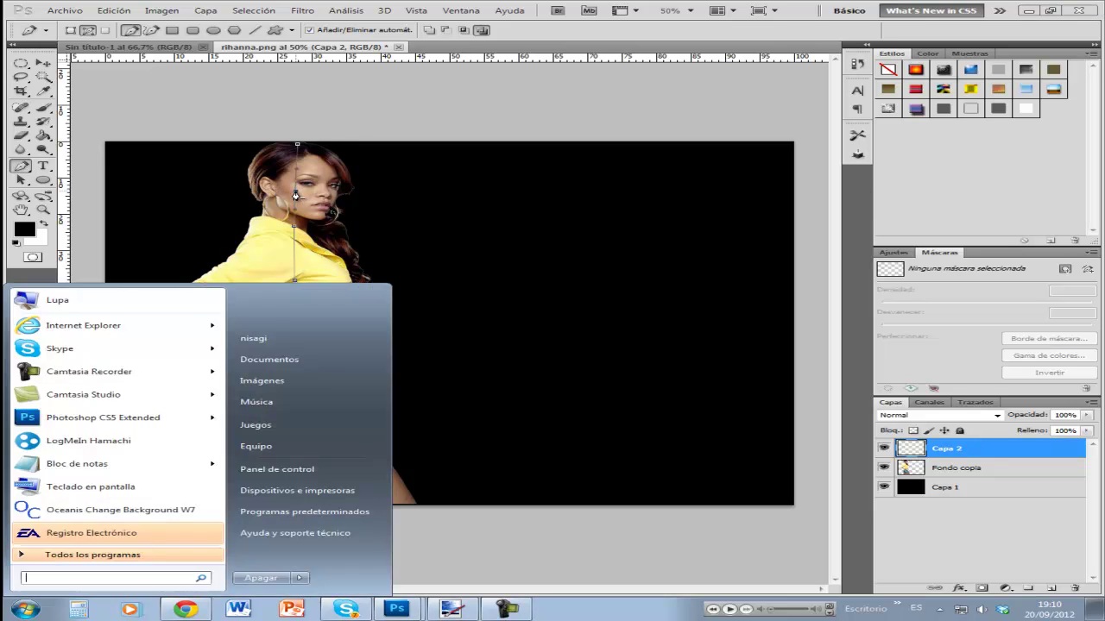
pyautogui.press('super')
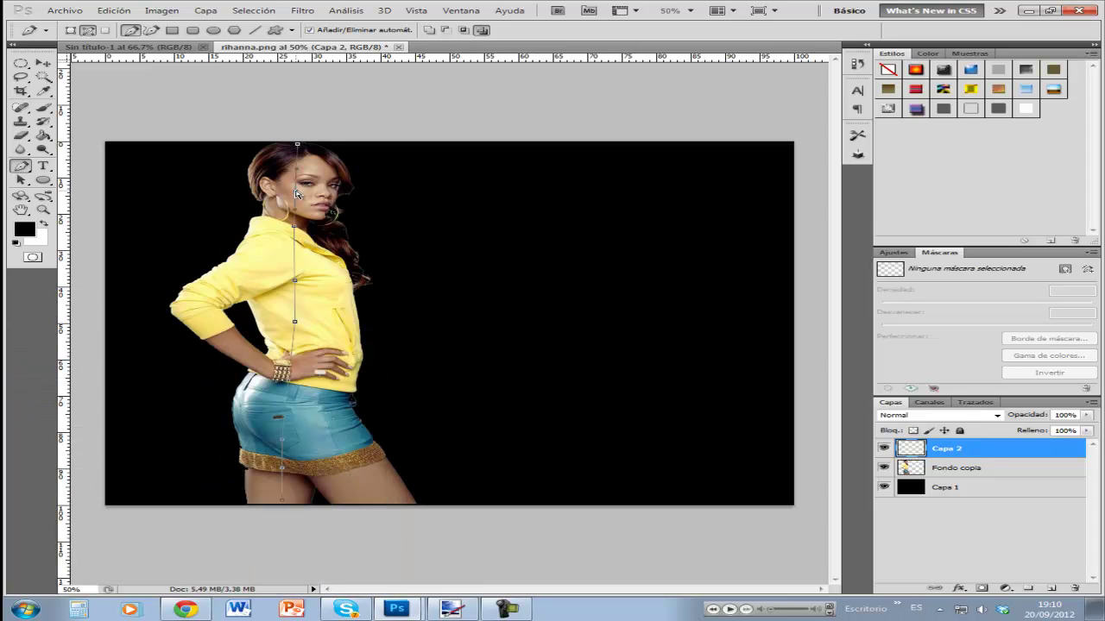
# - Curve the path left around the head, right of the figure, left at the hip and right below the skirt
pyautogui.moveTo(199, 187); pyautogui.dragTo(199, 206)
pyautogui.moveTo(430, 278); pyautogui.dragTo(430, 301)
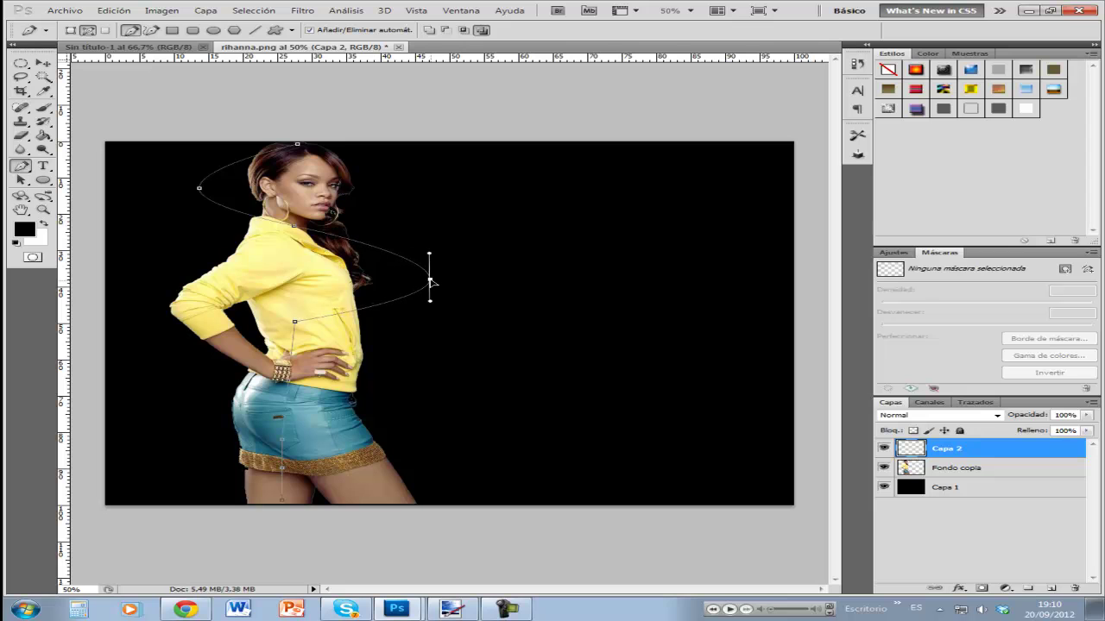
pyautogui.keyDown('ctrl'); pyautogui.click(226, 386); pyautogui.keyUp('ctrl')
pyautogui.moveTo(157, 375); pyautogui.dragTo(157, 413)
pyautogui.click(282, 470)
pyautogui.moveTo(426, 486); pyautogui.dragTo(426, 501)
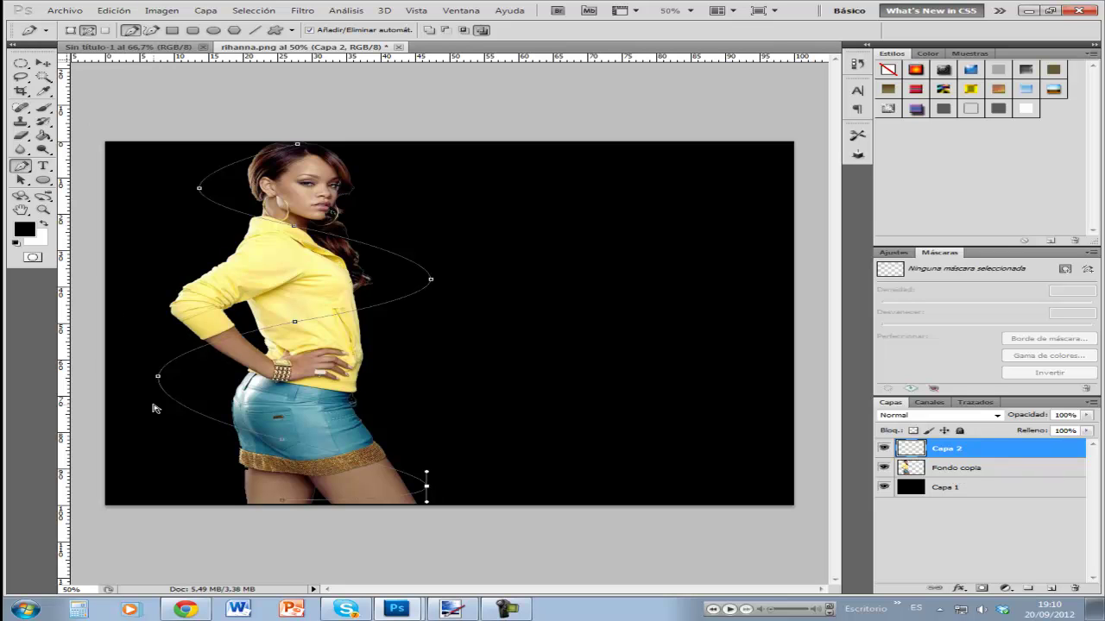
# - Set the brush to a 20 px soft tip
pyautogui.click(42, 108)
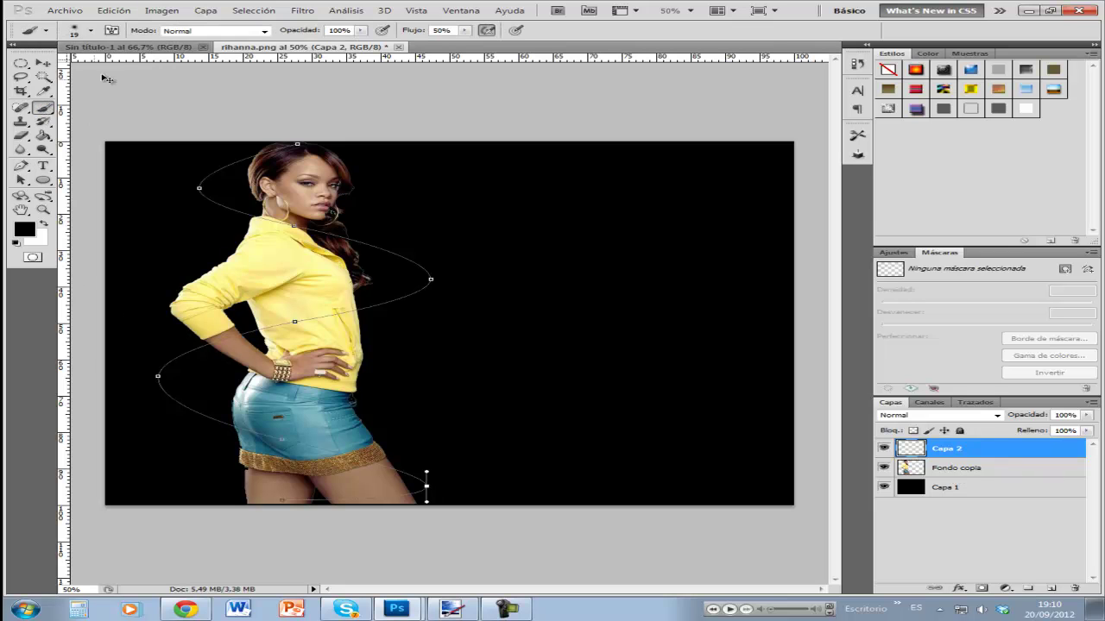
pyautogui.click(91, 30)
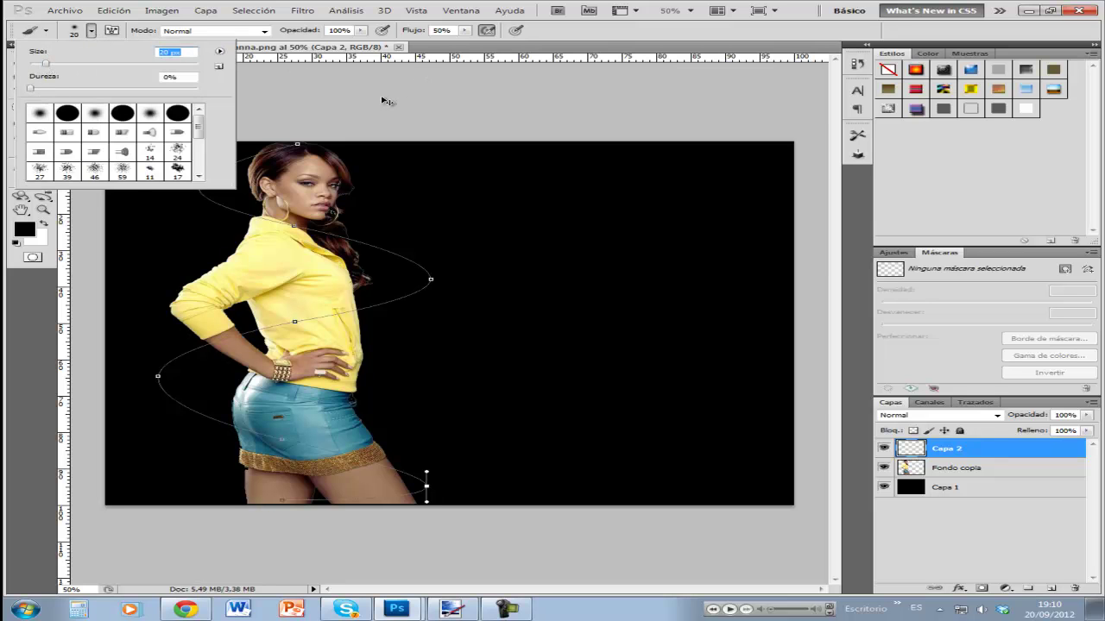
pyautogui.click(386, 102)
pyautogui.click(26, 166)
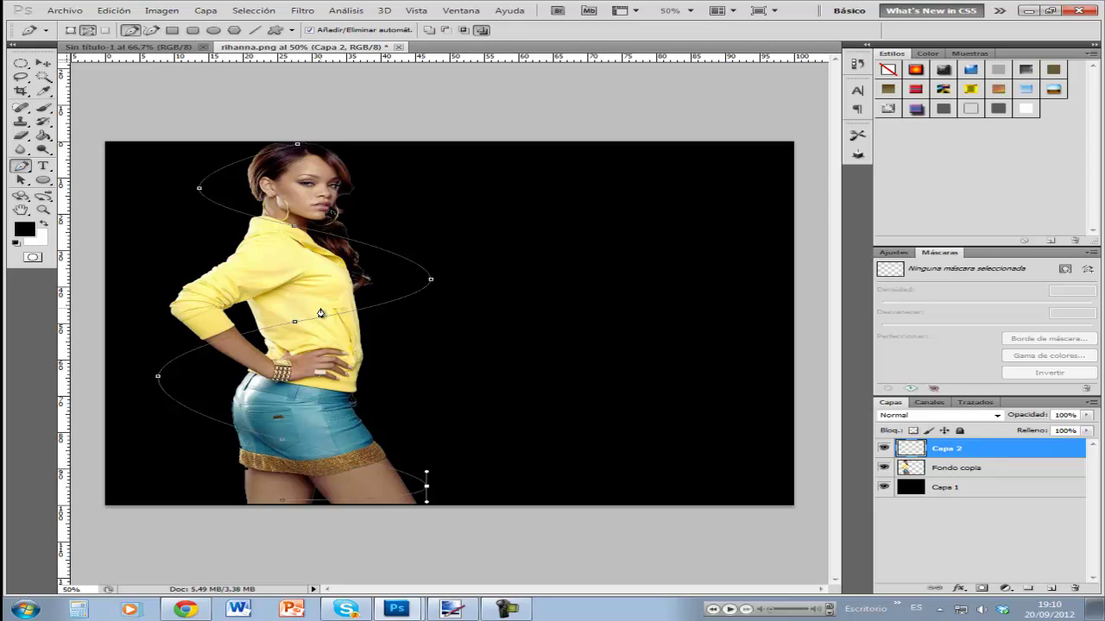
# - Set the foreground colour to bright blue #00aeff
pyautogui.rightClick(319, 321)
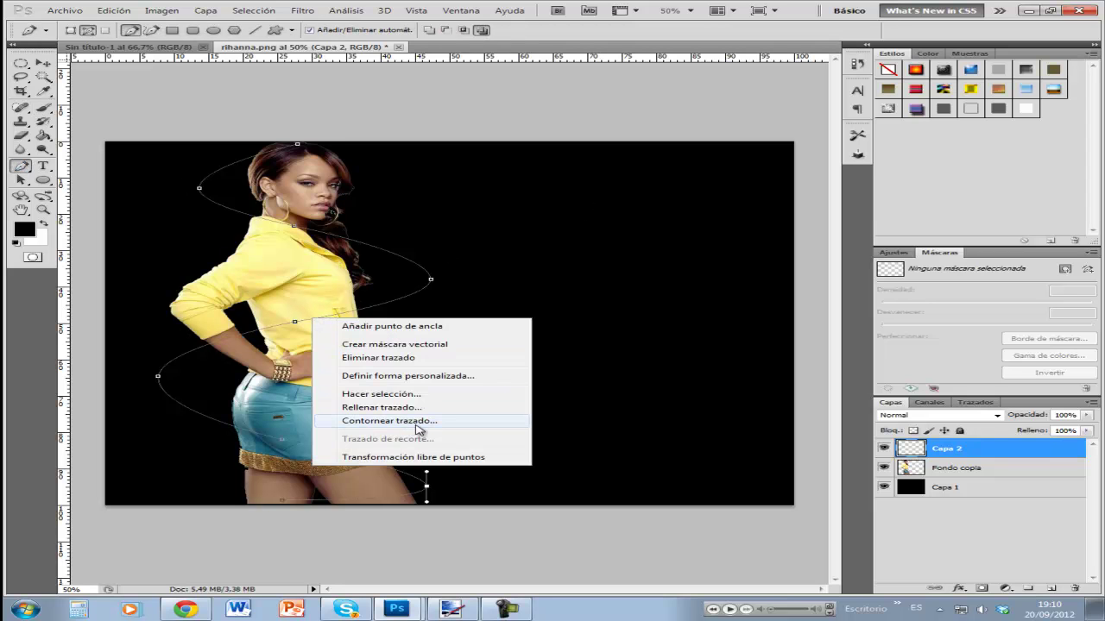
pyautogui.click(24, 229)
pyautogui.click(25, 229)
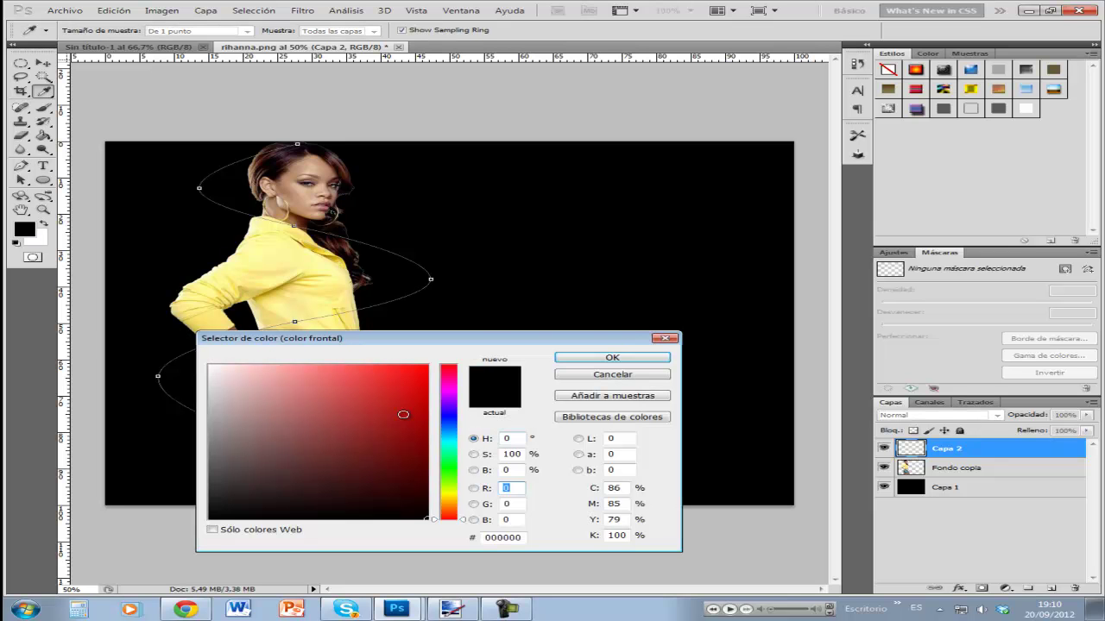
pyautogui.write('255')
pyautogui.click(449, 434)
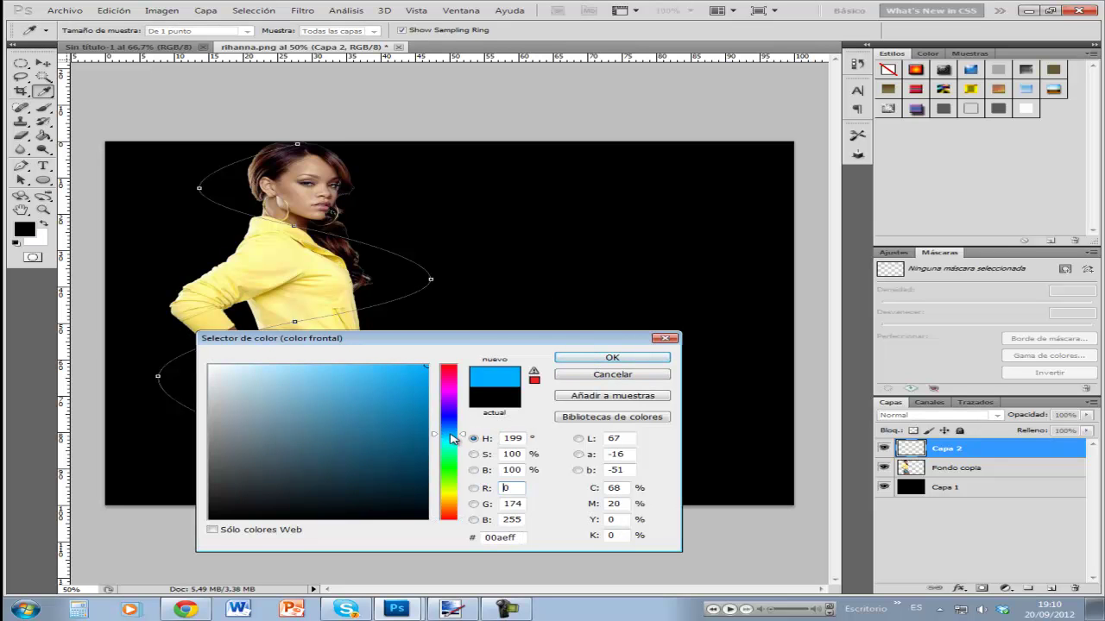
pyautogui.click(612, 357)
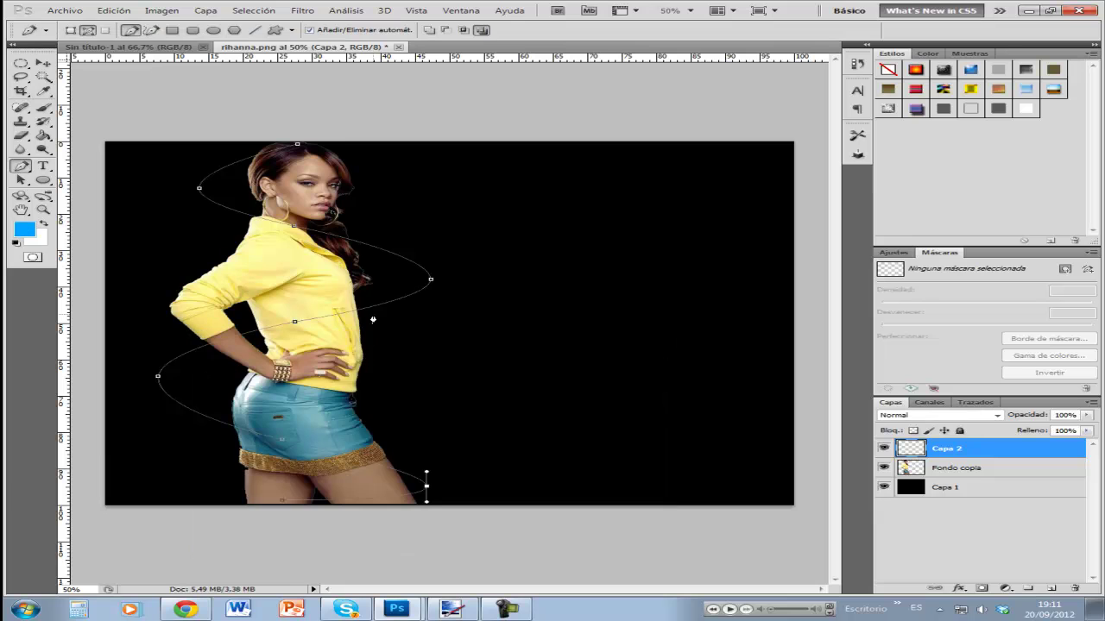
# - Stroke the spiral path with the blue brush via Contornear trazado
pyautogui.rightClick(373, 319)
pyautogui.click(447, 411)
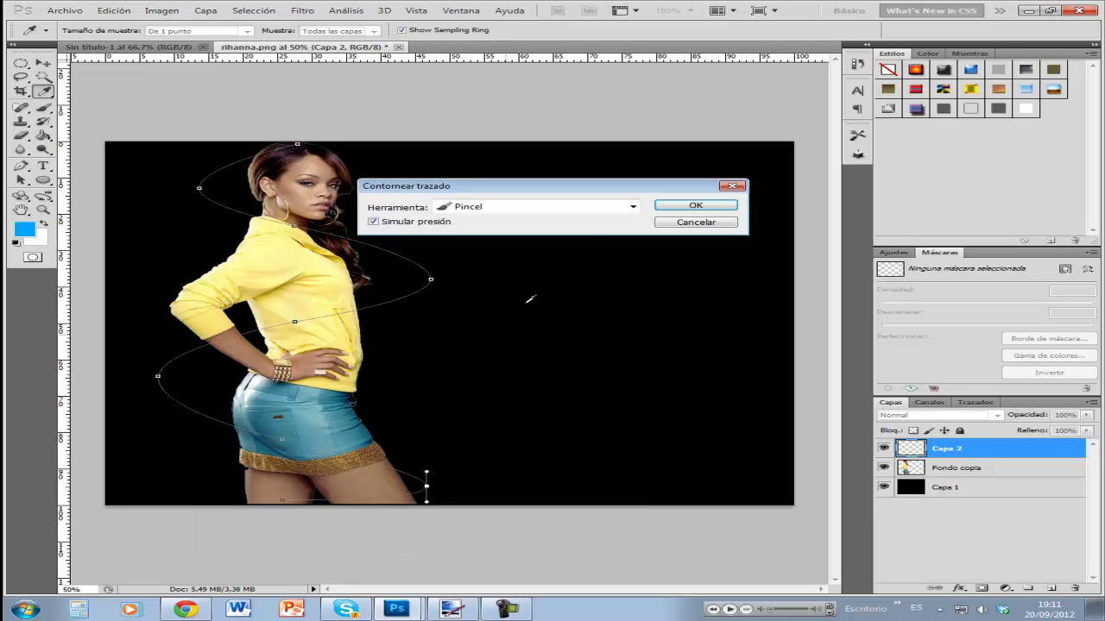
pyautogui.click(690, 207)
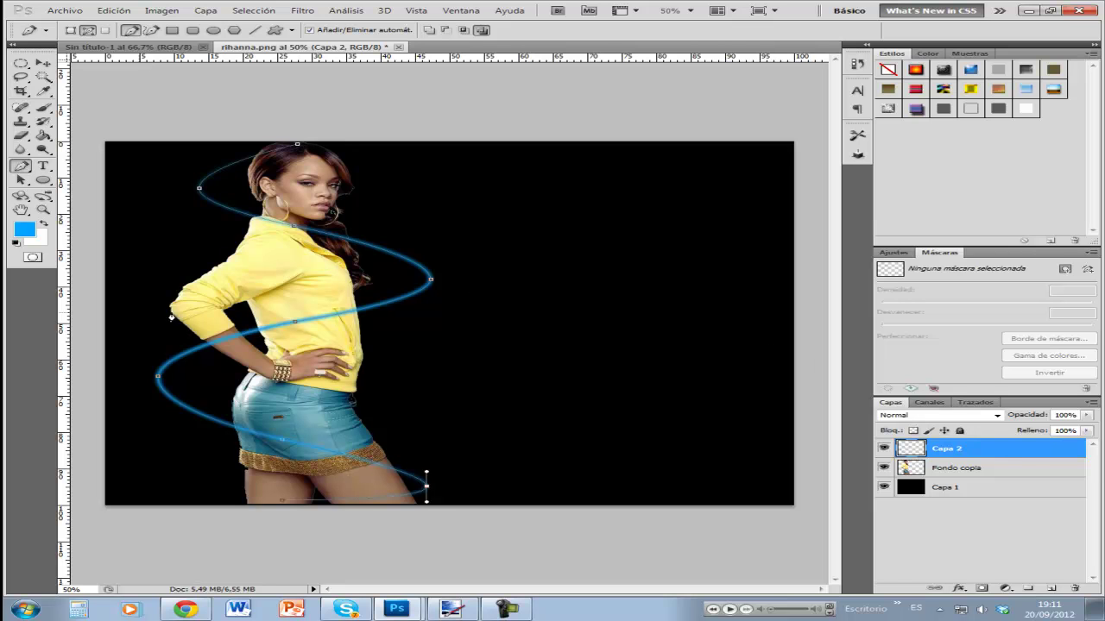
# - Hide the path, erase the blue swirl over the neck and skirt, and add an empty Capa 3
pyautogui.press('Return')
pyautogui.click(20, 135)
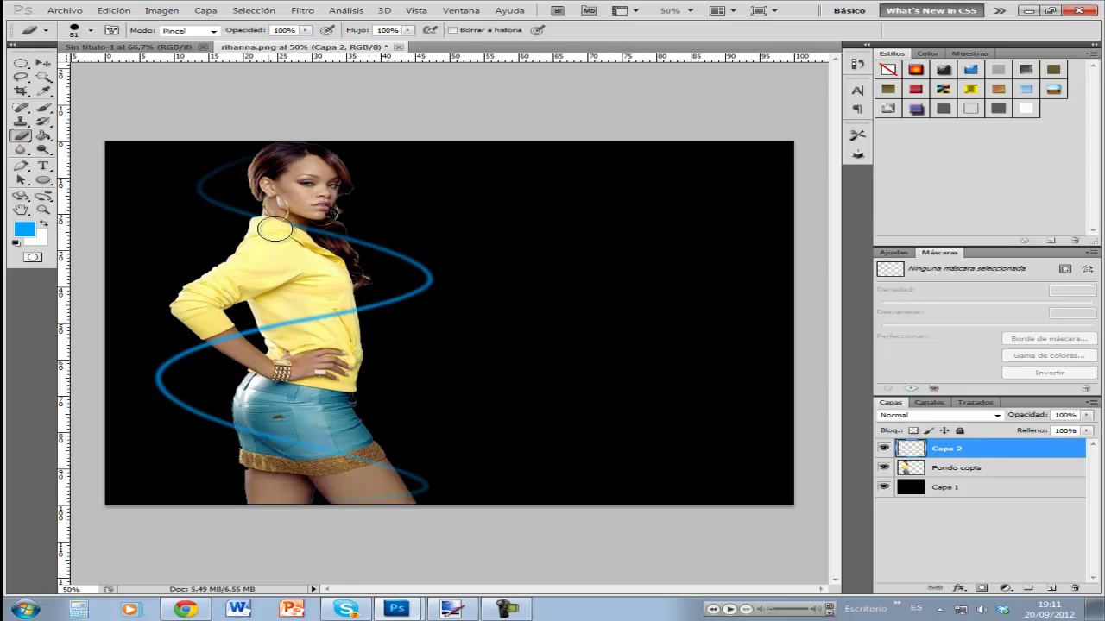
pyautogui.moveTo(296, 234); pyautogui.dragTo(315, 244)
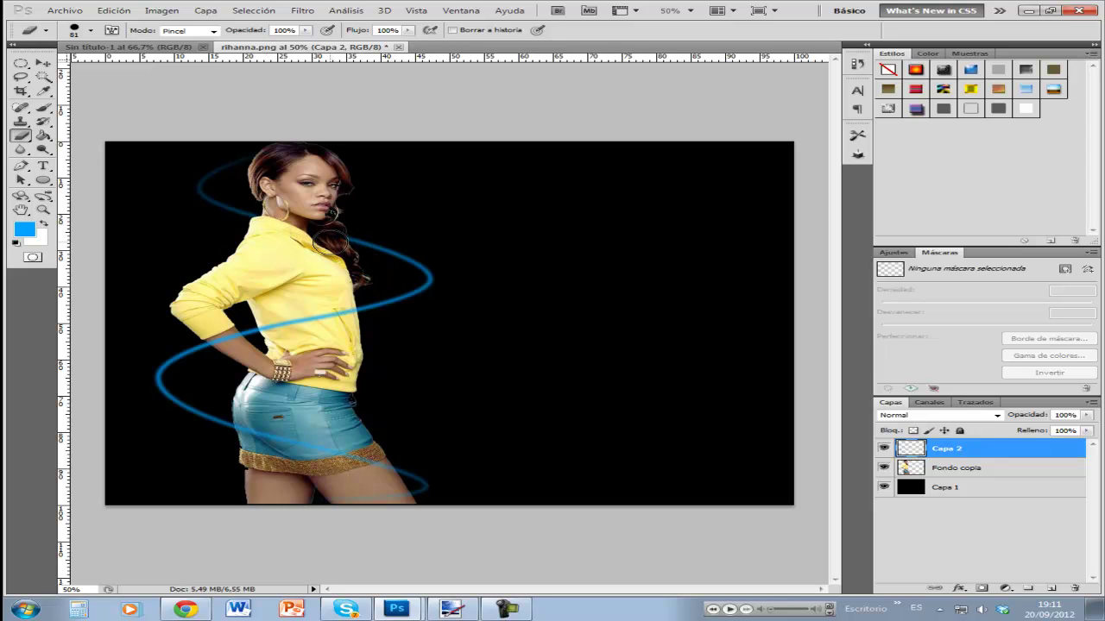
pyautogui.moveTo(247, 424); pyautogui.dragTo(379, 476)
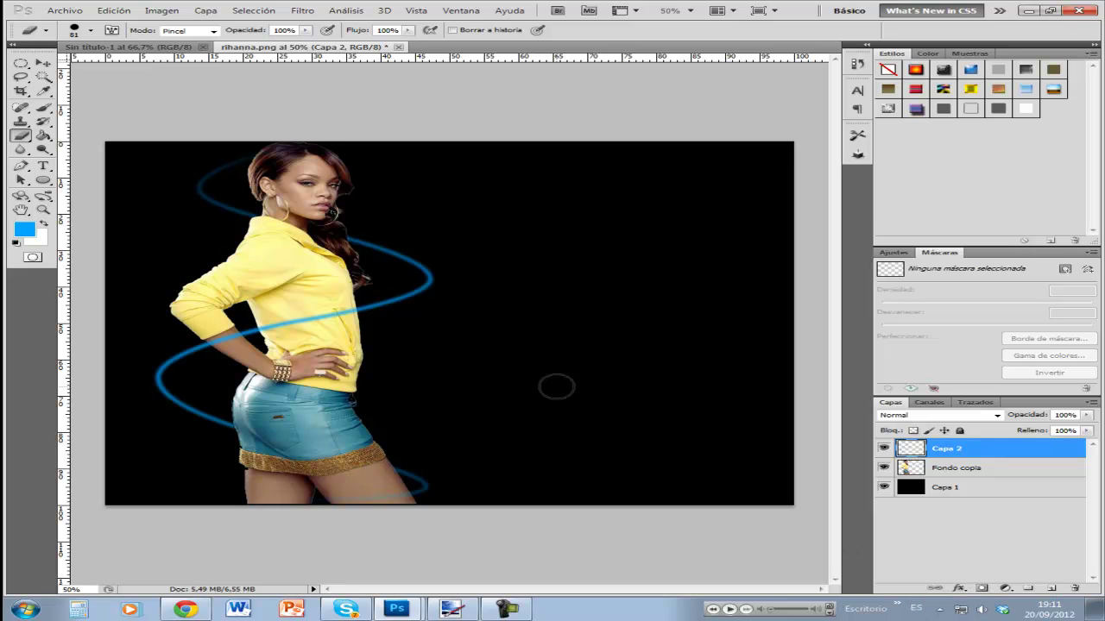
pyautogui.click(1051, 589)
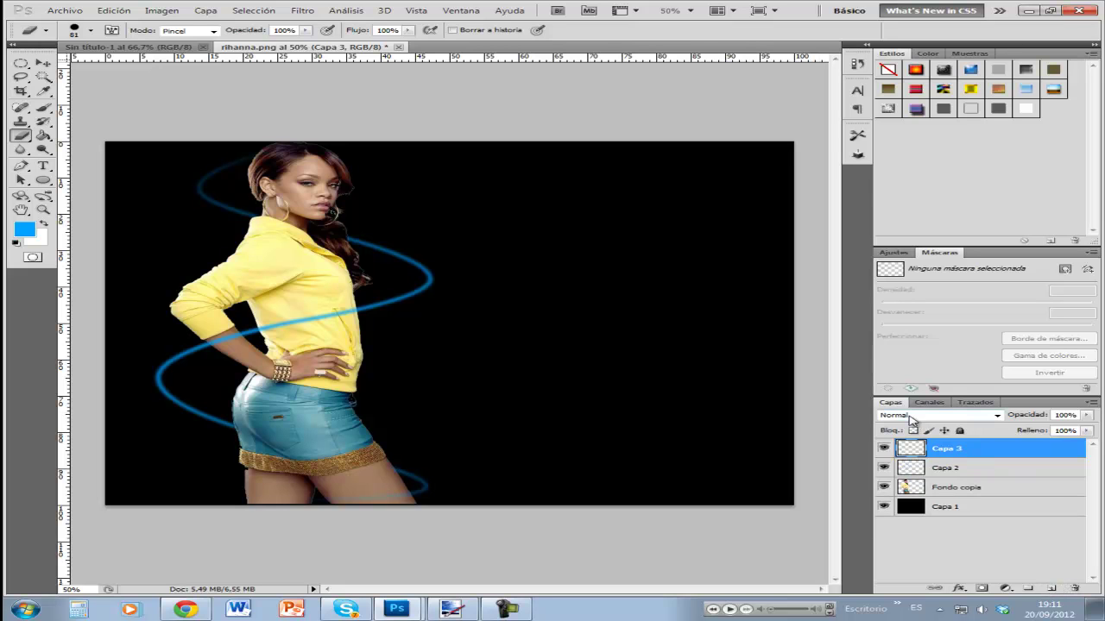
# - Draw a straight vertical pen path with anchors at the head, face, chest and lower body
pyautogui.click(21, 165)
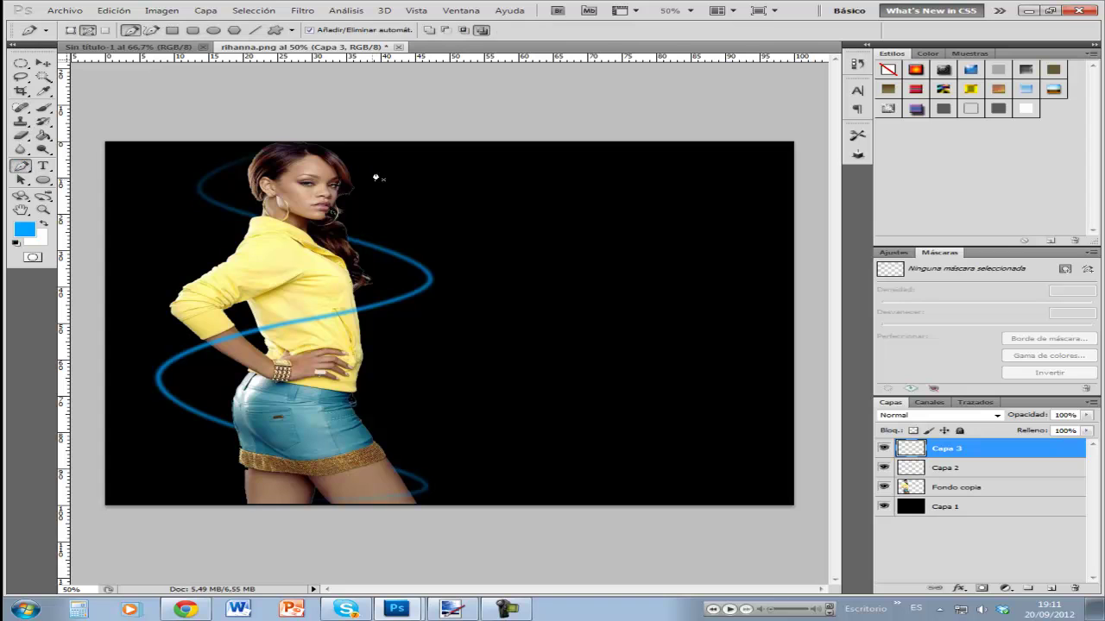
pyautogui.click(302, 149)
pyautogui.click(303, 322)
pyautogui.click(302, 190)
pyautogui.click(303, 275)
pyautogui.click(304, 347)
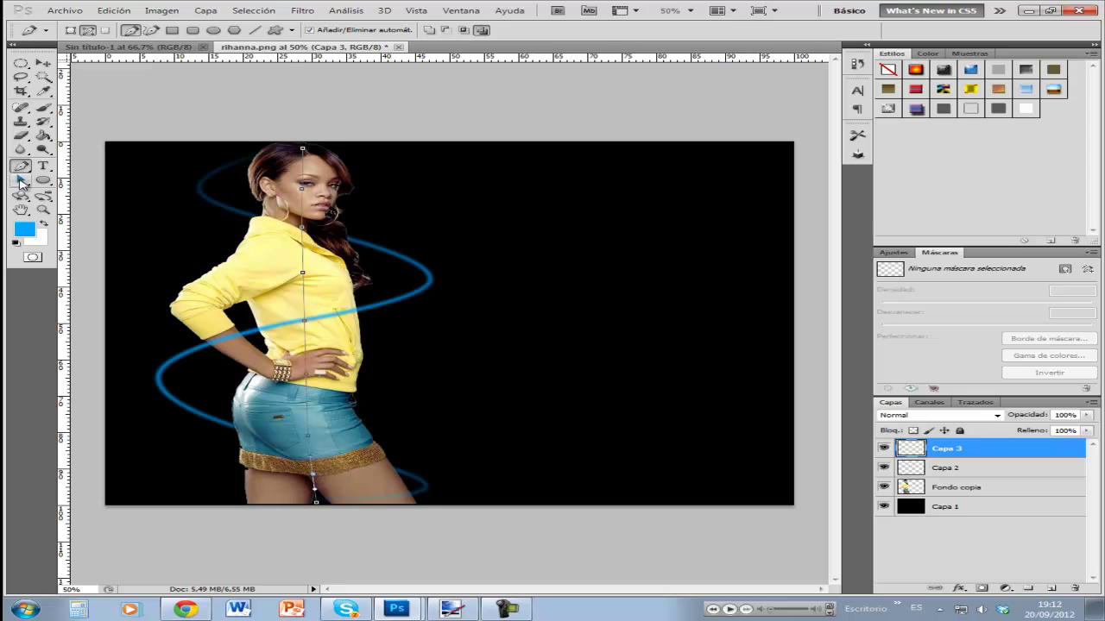
# - Check the brush size settings, then return to the Pen tool
pyautogui.click(49, 107)
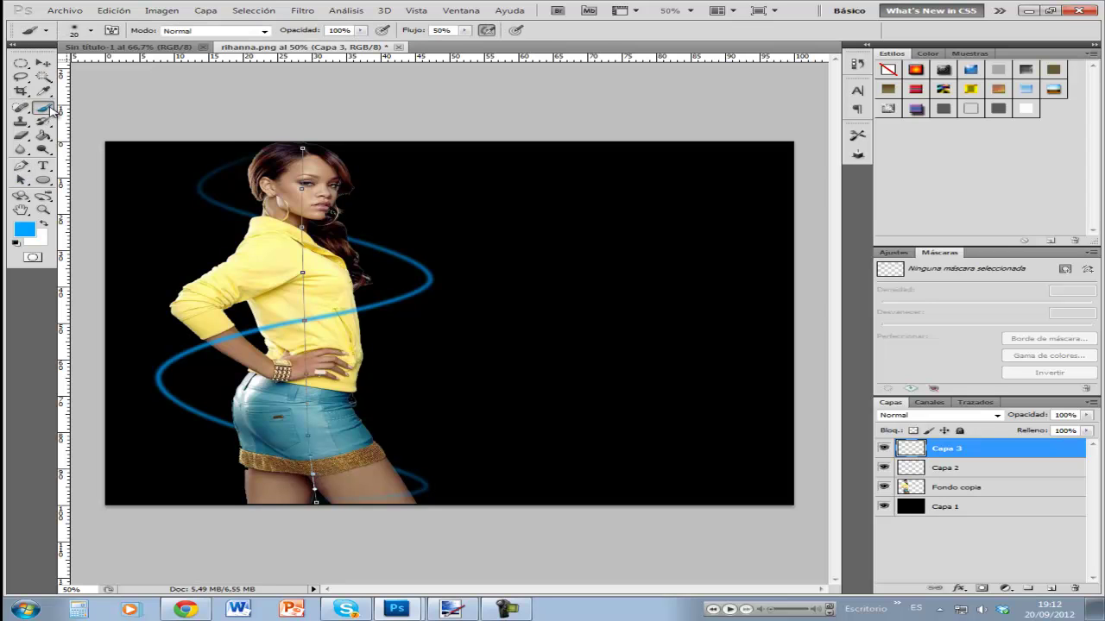
pyautogui.click(77, 31)
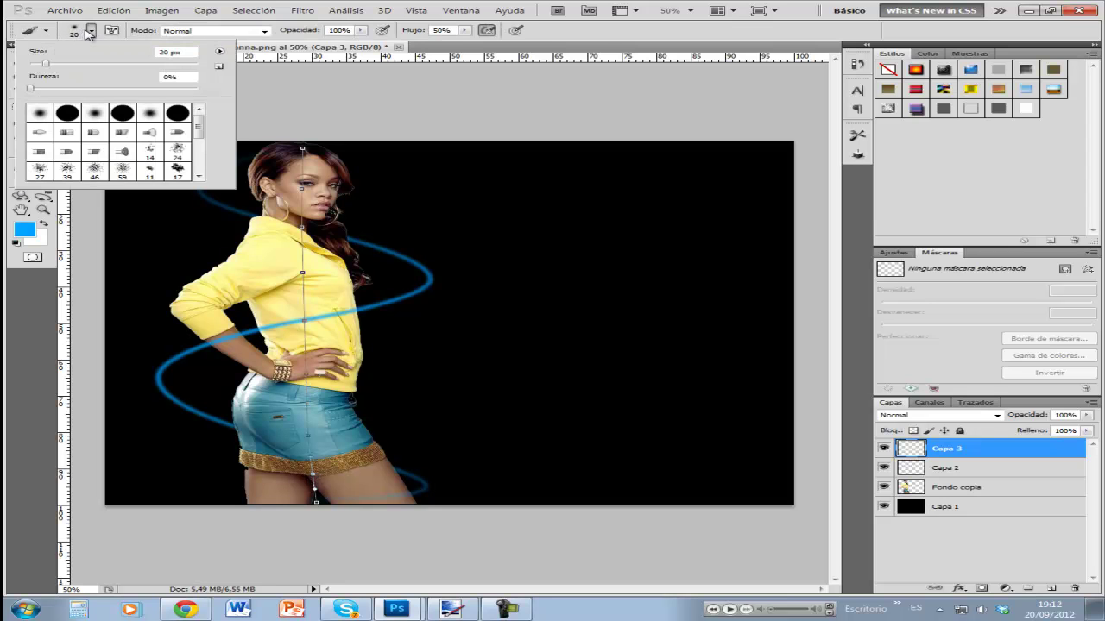
pyautogui.click(91, 30)
pyautogui.click(22, 167)
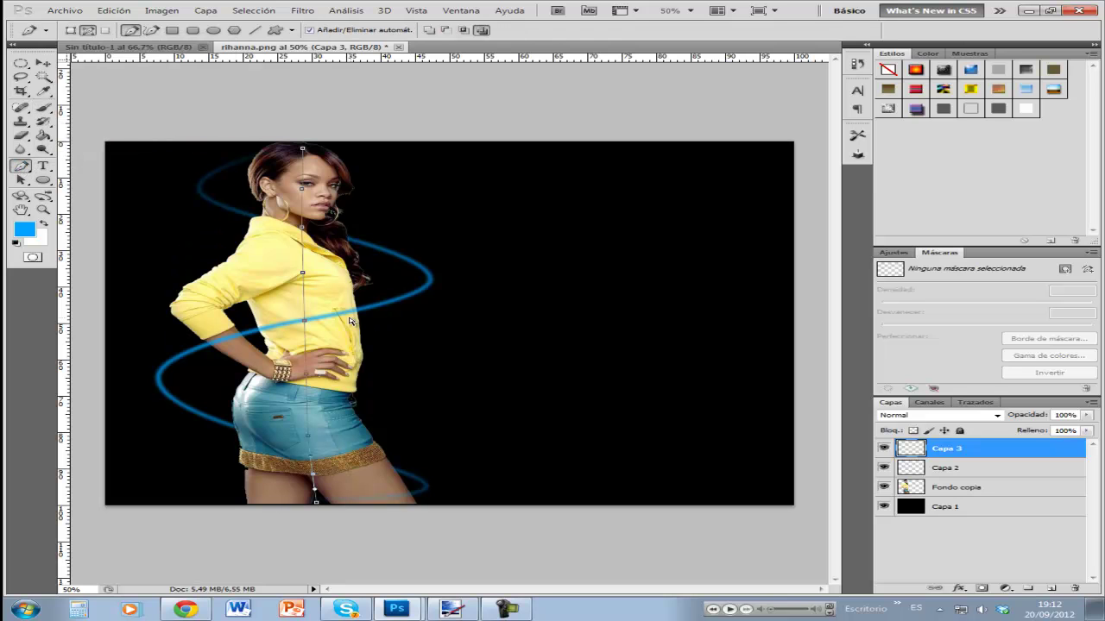
# - Set the foreground colour to deep blue 0207e4
pyautogui.rightClick(311, 305)
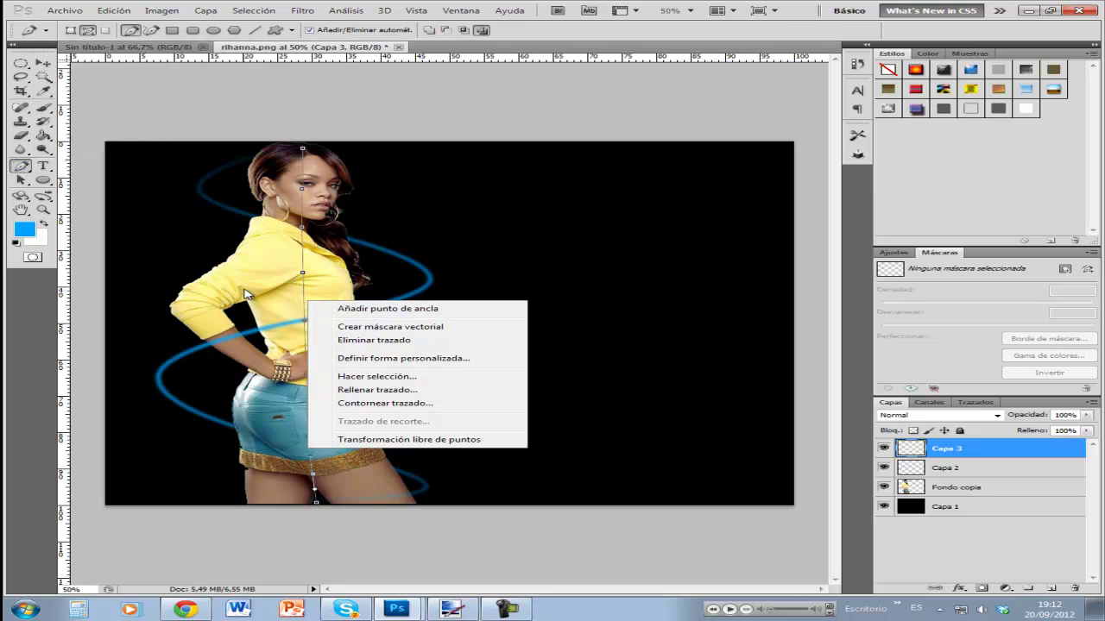
pyautogui.click(30, 240)
pyautogui.click(29, 233)
pyautogui.moveTo(432, 408); pyautogui.dragTo(412, 401)
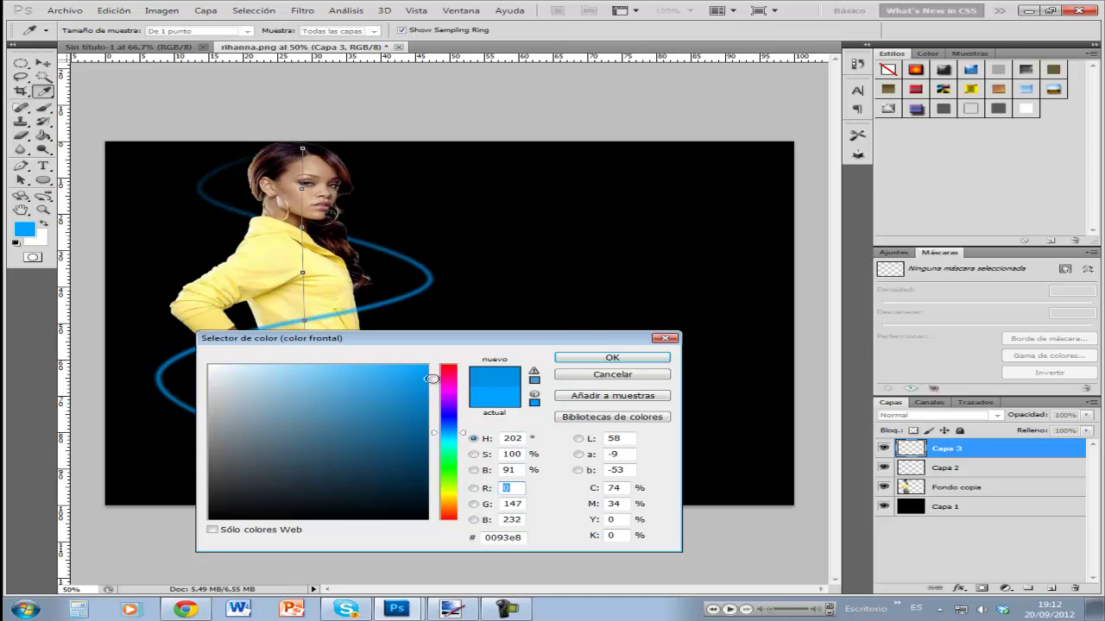
pyautogui.moveTo(454, 430); pyautogui.dragTo(455, 414)
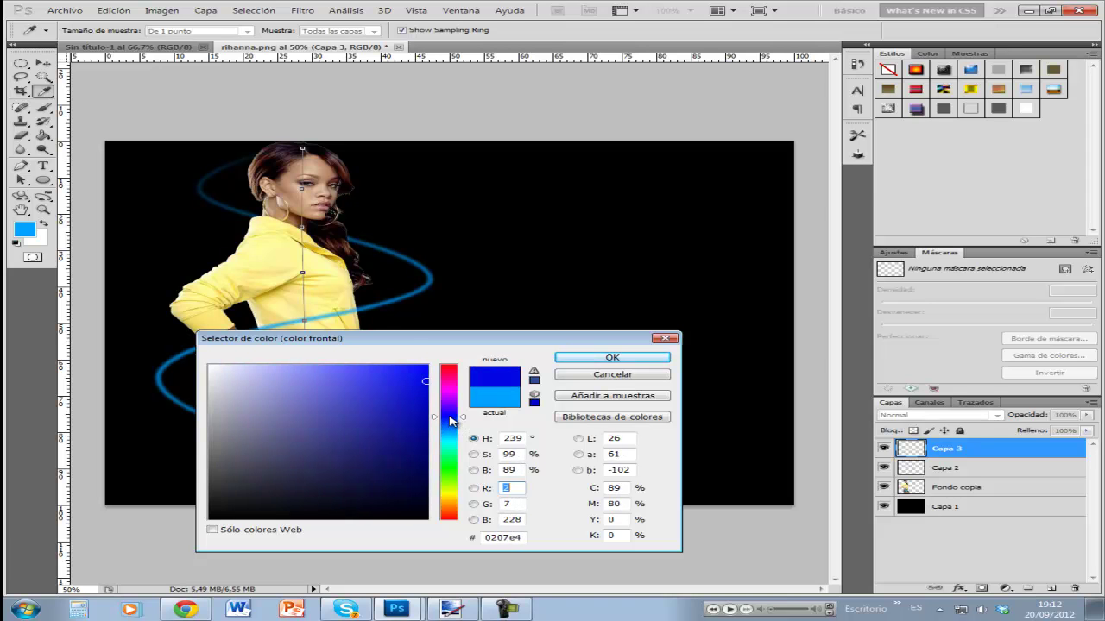
pyautogui.click(612, 357)
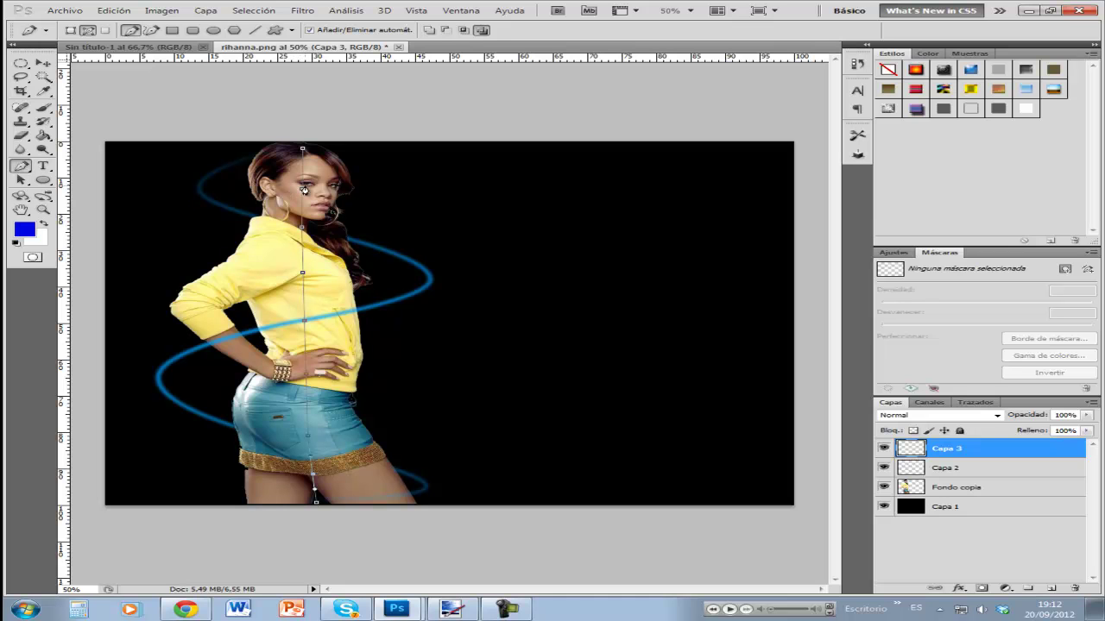
# - Reshape the path into curves arcing past the face, left shoulder, hip and legs
pyautogui.moveTo(200, 186); pyautogui.dragTo(200, 206)
pyautogui.click(199, 187)
pyautogui.moveTo(199, 188); pyautogui.dragTo(421, 193)
pyautogui.moveTo(174, 276); pyautogui.dragTo(172, 279)
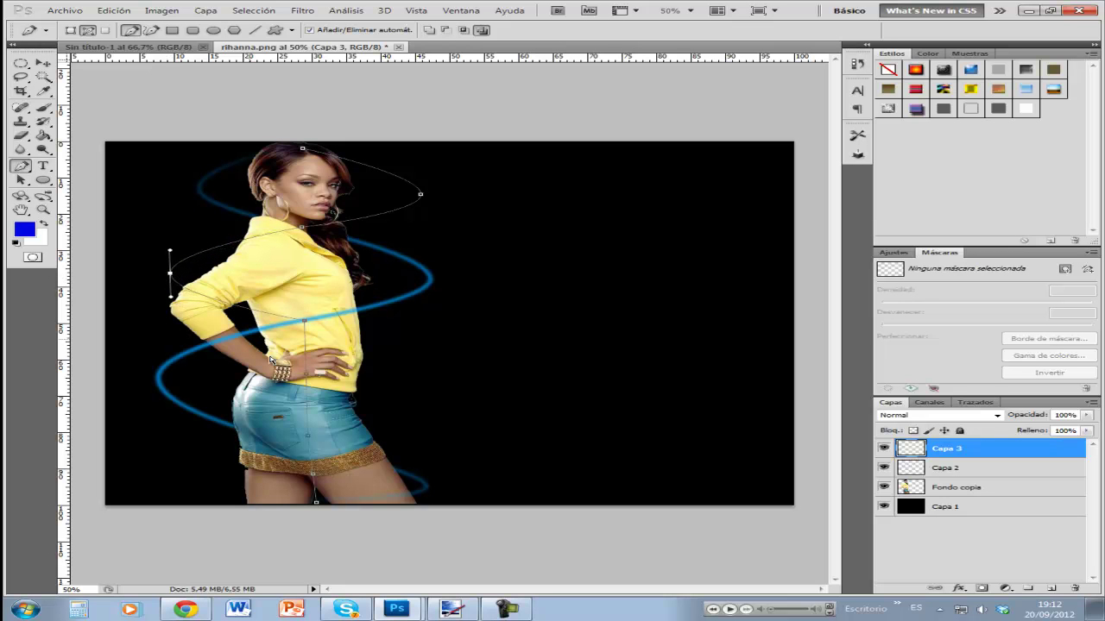
pyautogui.moveTo(360, 393)
pyautogui.mouseDown()
pyautogui.moveTo(361, 378)
pyautogui.moveTo(457, 377)
pyautogui.mouseUp()
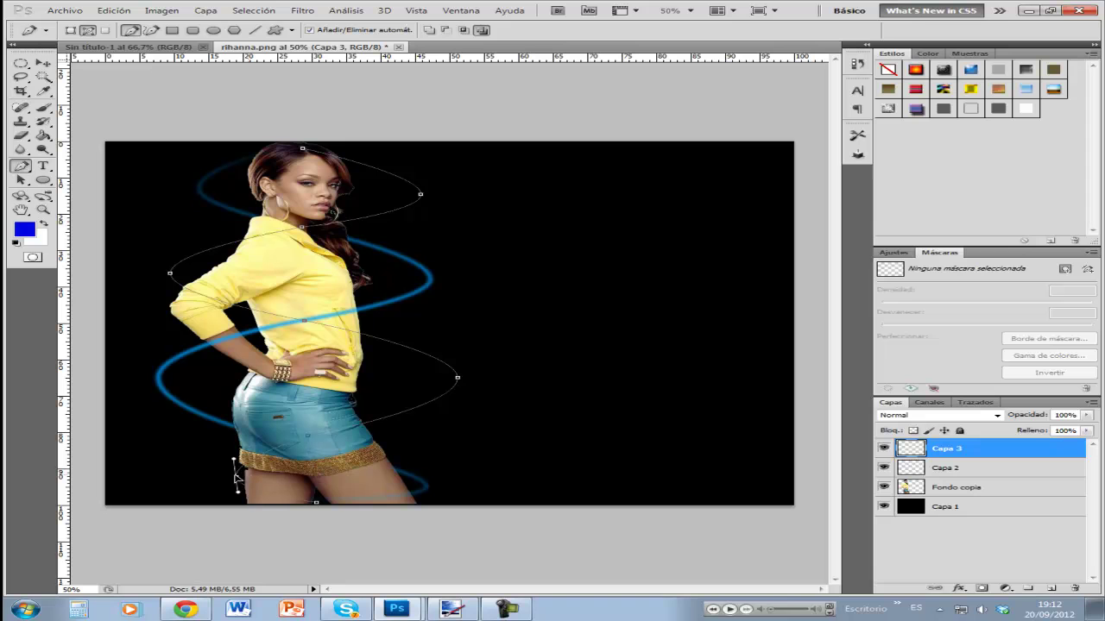
pyautogui.moveTo(185, 476); pyautogui.dragTo(183, 460)
# - Stroke the curved path in blue with Pincel on Capa 3 and hide the path
pyautogui.rightClick(337, 371)
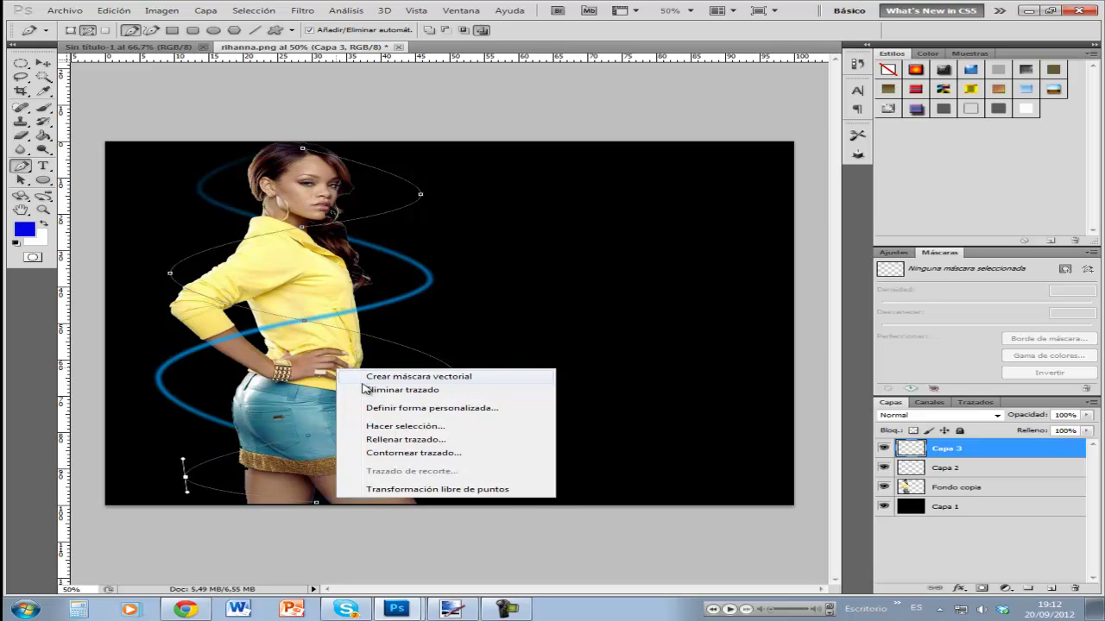
pyautogui.click(405, 461)
pyautogui.click(717, 205)
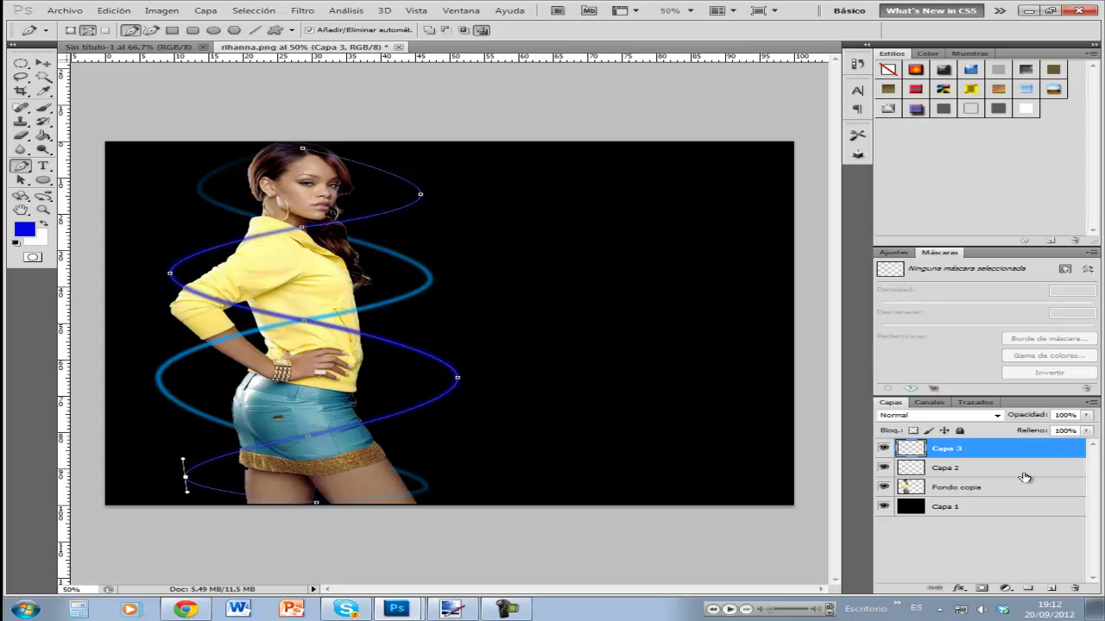
pyautogui.click(966, 448)
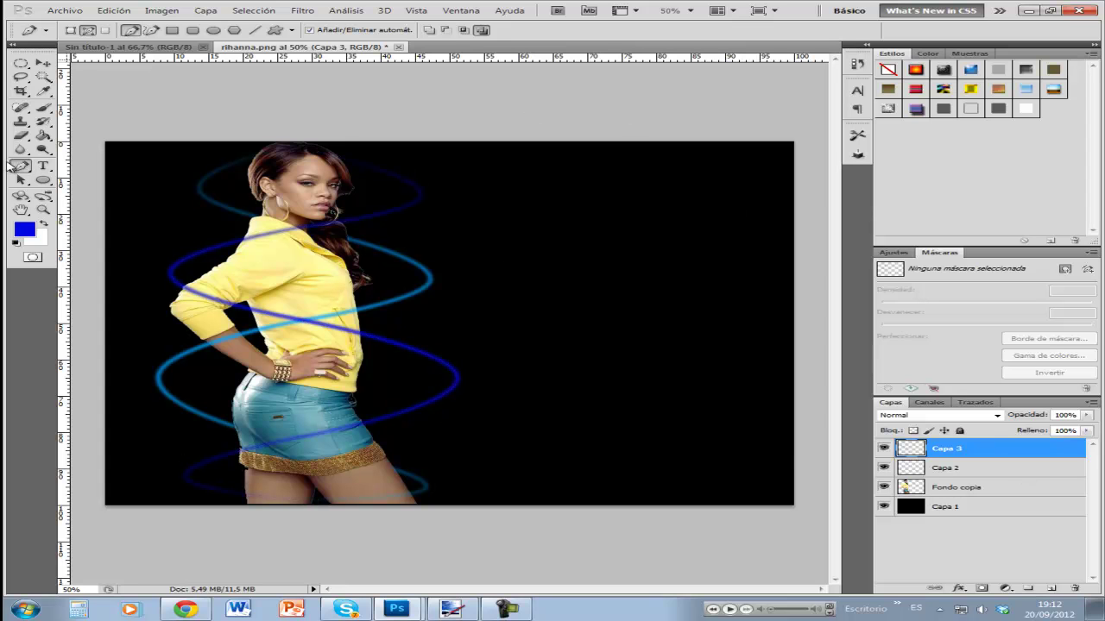
# - Erase the deep blue spiral where it crosses the yellow torso and hip
pyautogui.click(22, 137)
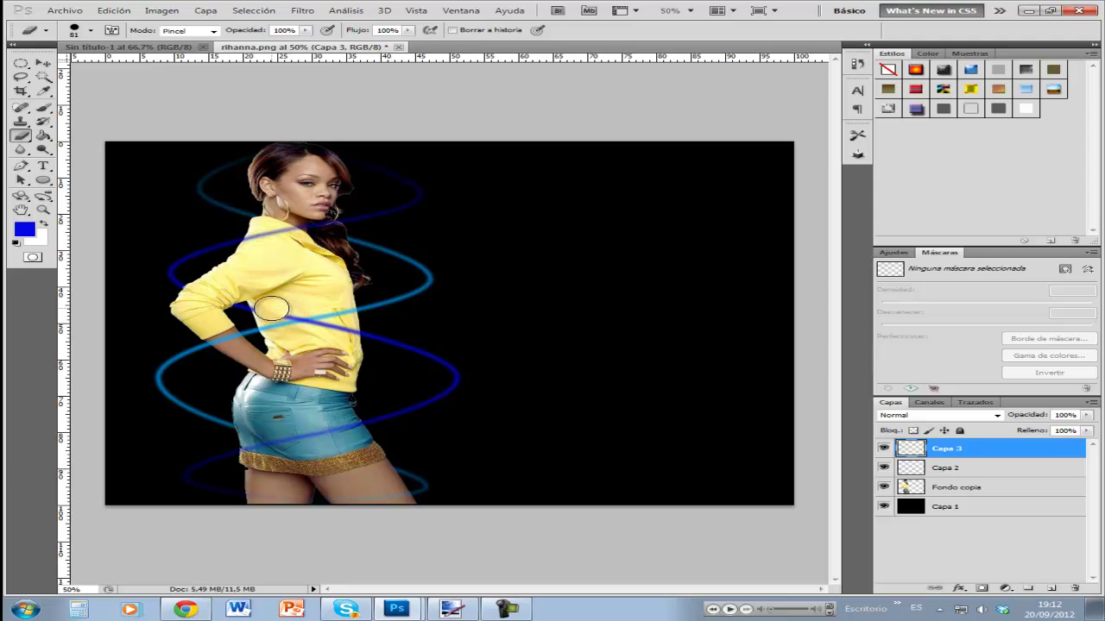
pyautogui.moveTo(273, 308); pyautogui.dragTo(335, 339)
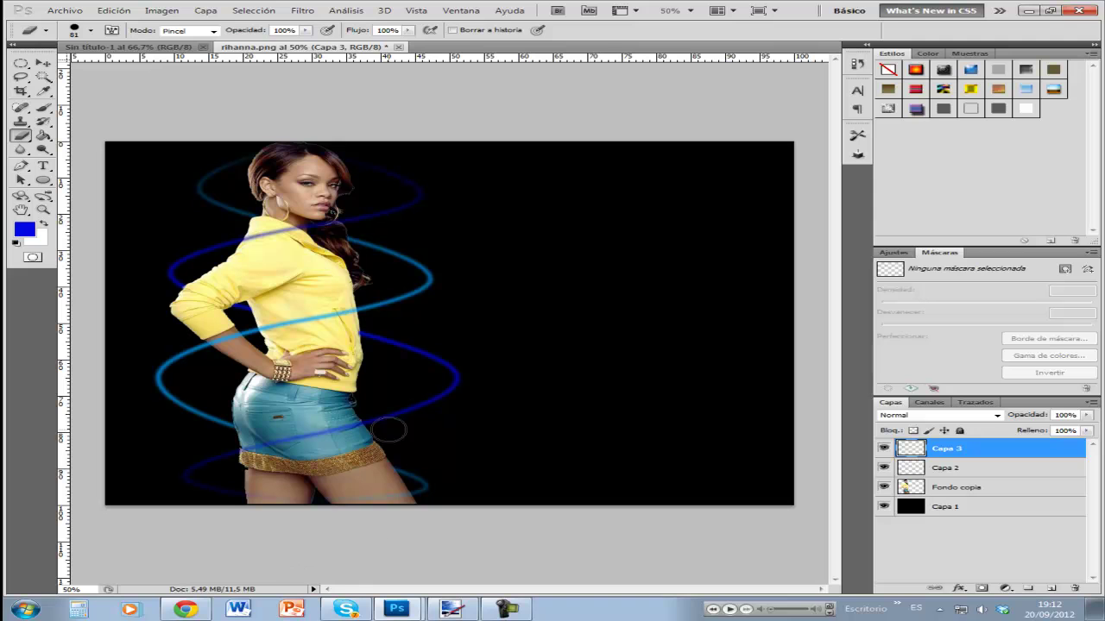
pyautogui.moveTo(371, 328); pyautogui.dragTo(333, 333)
# - Add a new layer for the dots and set the Brush tool to 10 px
pyautogui.click(1050, 588)
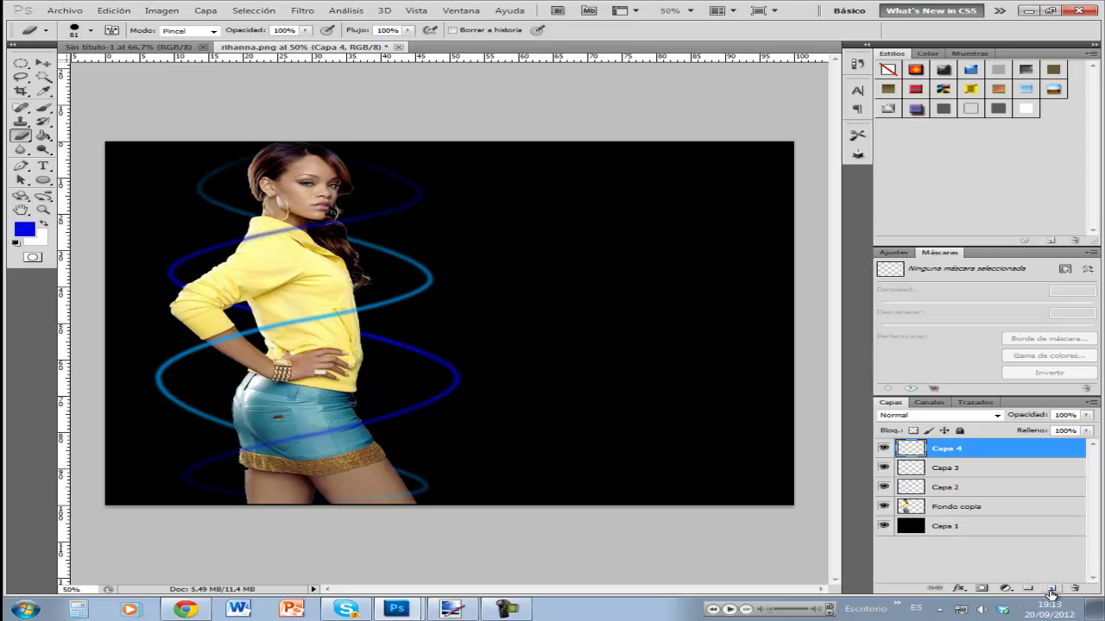
pyautogui.click(43, 108)
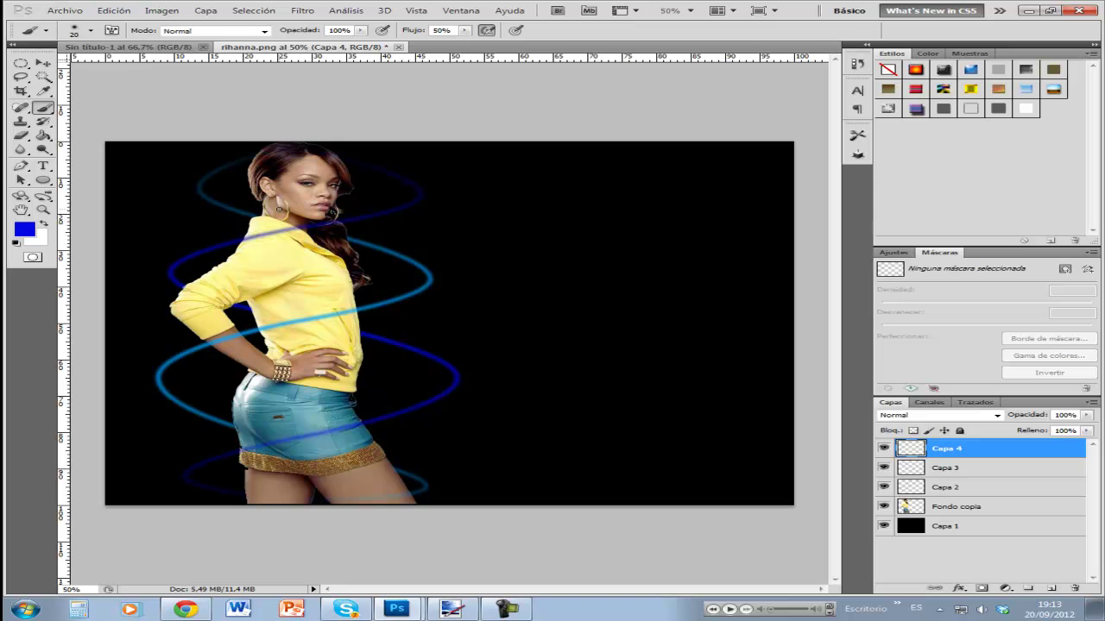
pyautogui.click(91, 30)
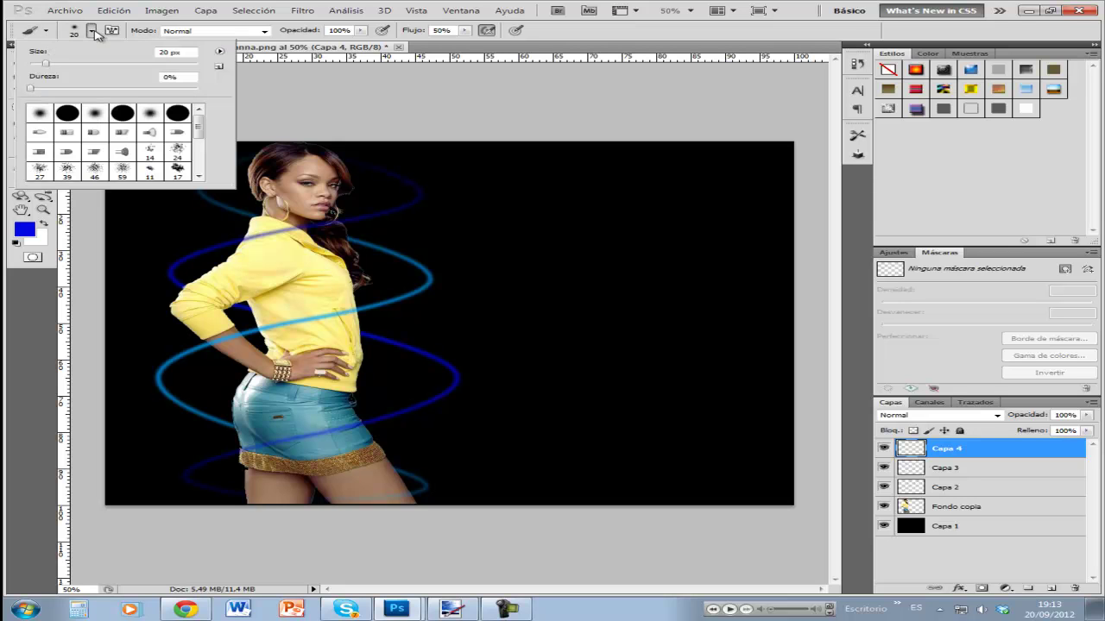
pyautogui.click(177, 52)
pyautogui.write('10')
pyautogui.press('Return')
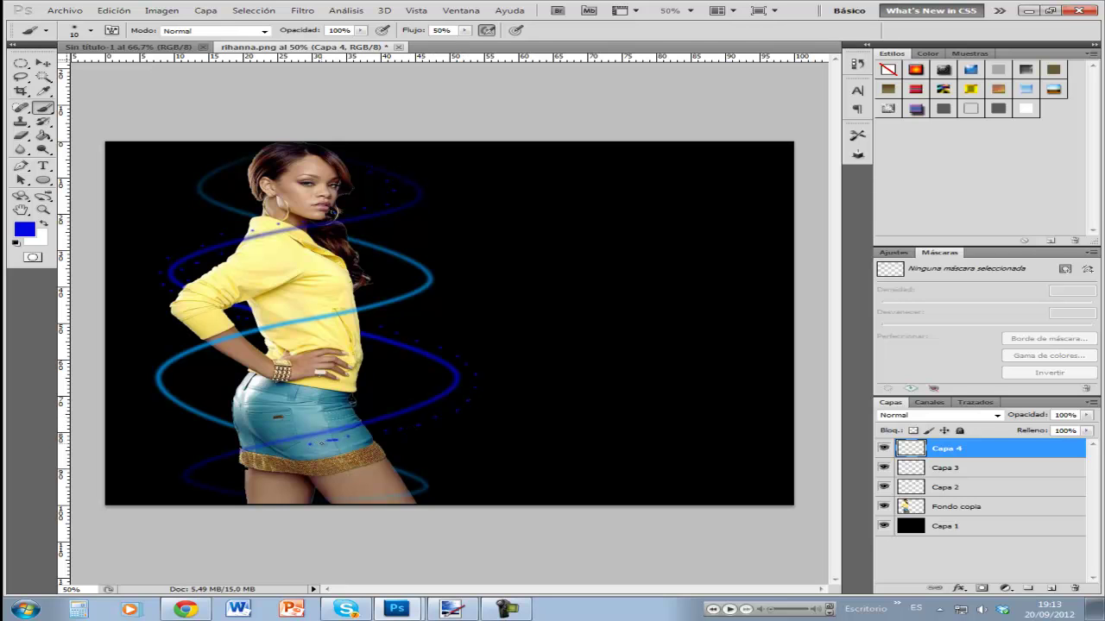
# - Erase a stray blue dash near the skirt, then return to the brush
pyautogui.click(21, 135)
pyautogui.click(333, 442)
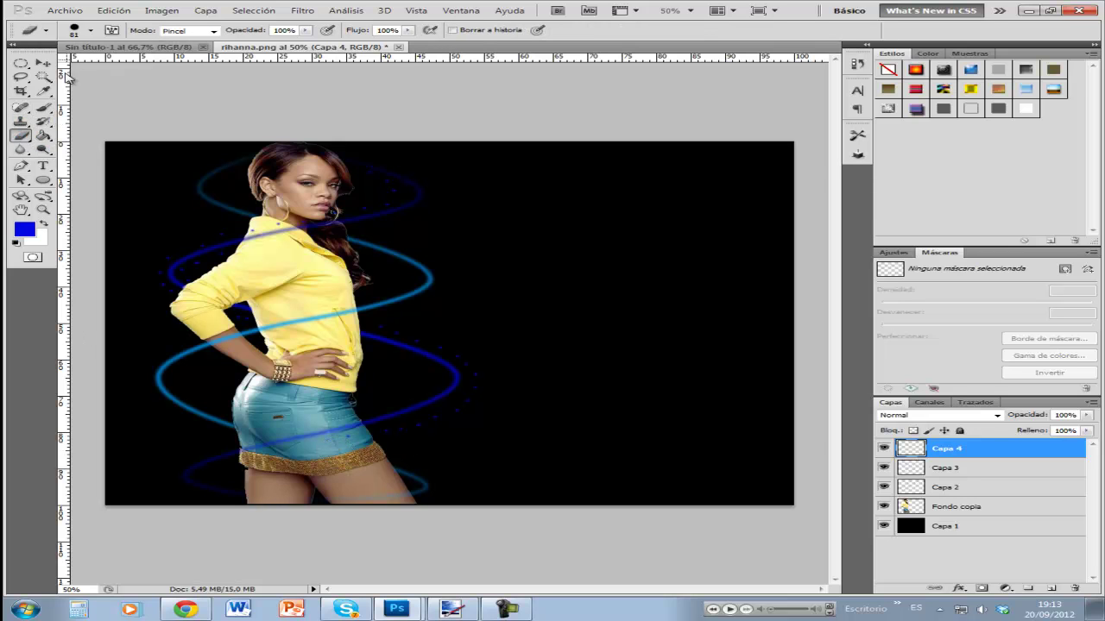
pyautogui.click(43, 108)
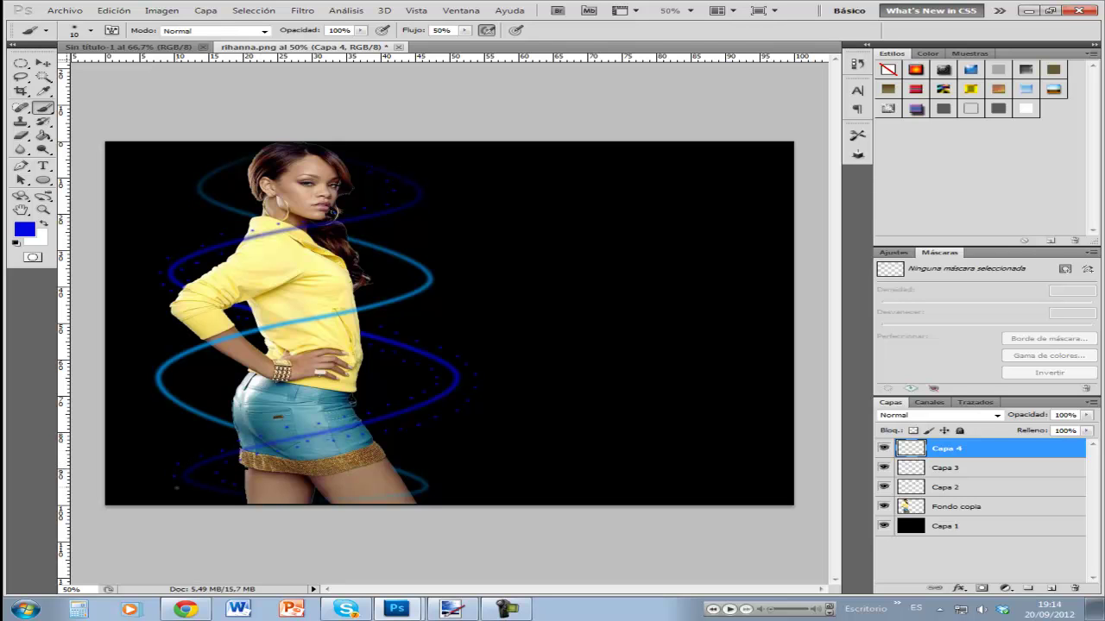
# - Open Estilo de capa for Capa 4 and enable Superposición de degradado
pyautogui.click(21, 136)
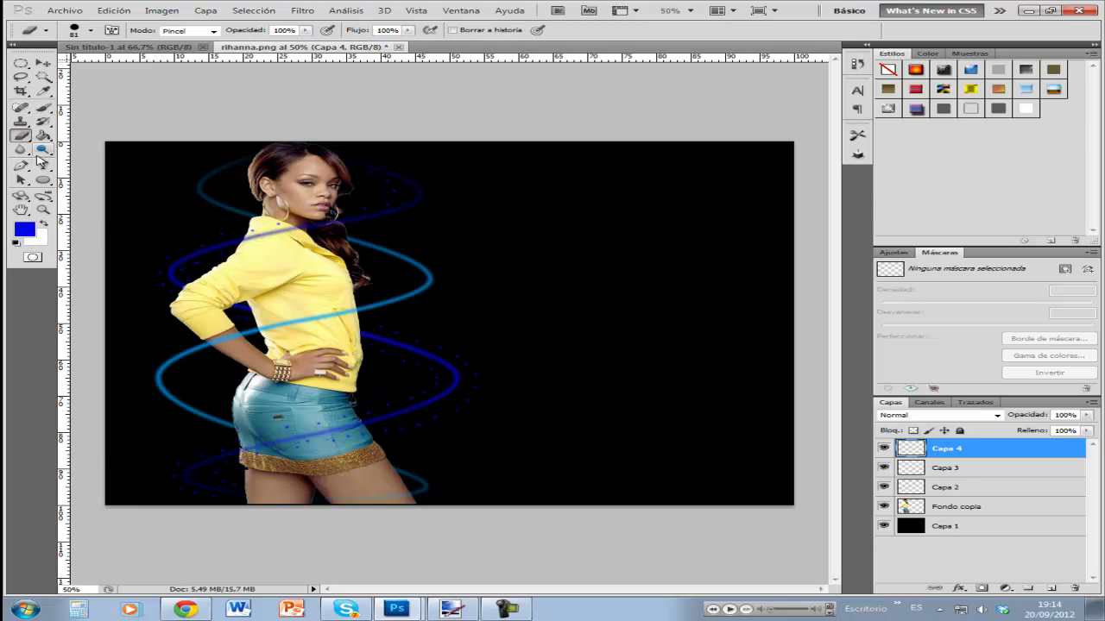
pyautogui.click(43, 108)
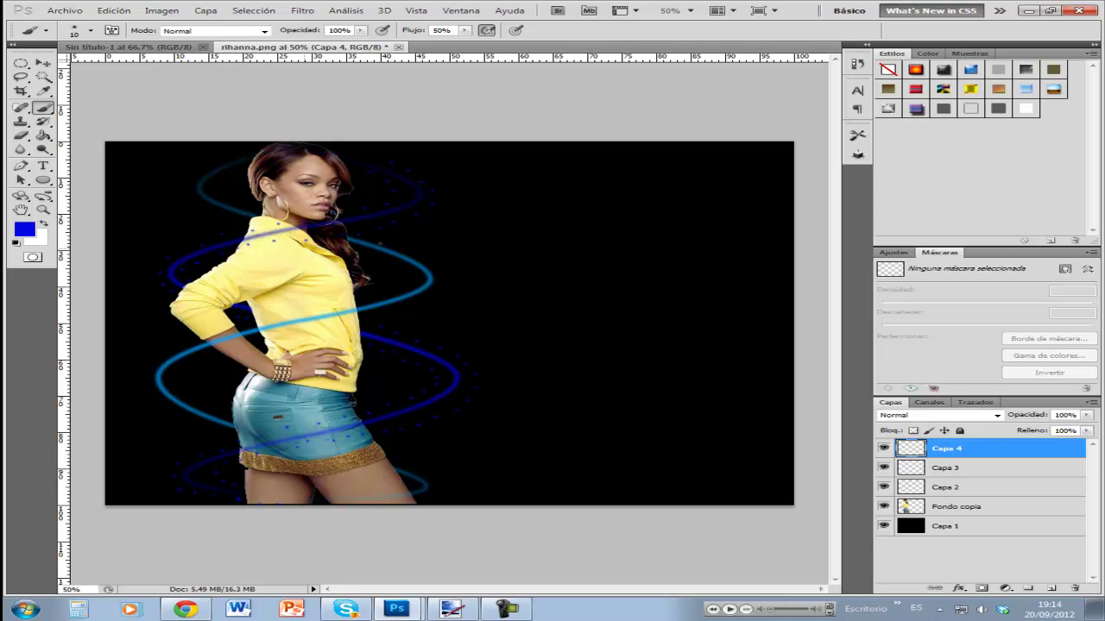
pyautogui.doubleClick(981, 456)
pyautogui.click(534, 409)
# - Replace the gradient overlay with a cyan colour overlay on the dots
pyautogui.click(528, 391)
pyautogui.click(527, 403)
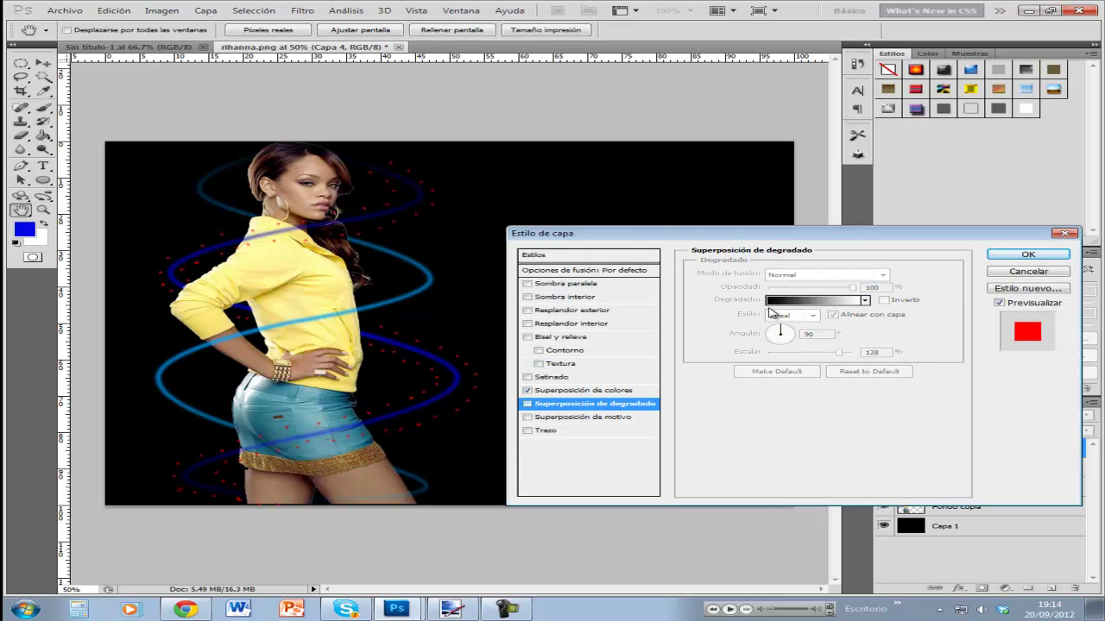
pyautogui.click(603, 393)
pyautogui.click(906, 274)
pyautogui.moveTo(447, 421); pyautogui.dragTo(447, 440)
pyautogui.click(612, 357)
# - Add an outer glow to the dots coloured bright cyan 00ffd8
pyautogui.click(530, 311)
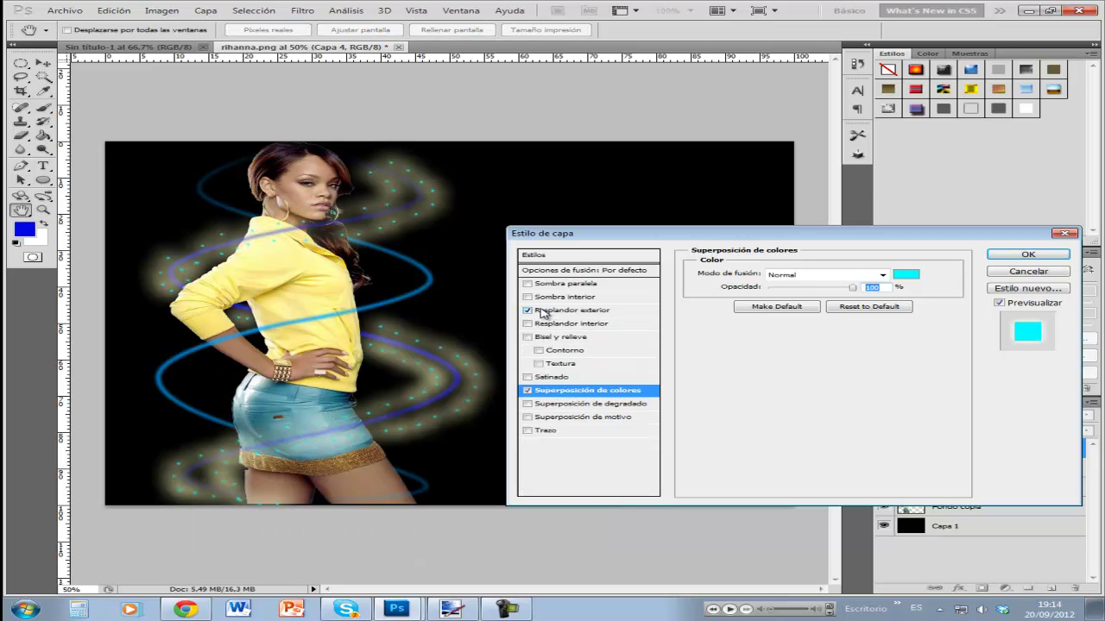
pyautogui.click(548, 313)
pyautogui.click(737, 314)
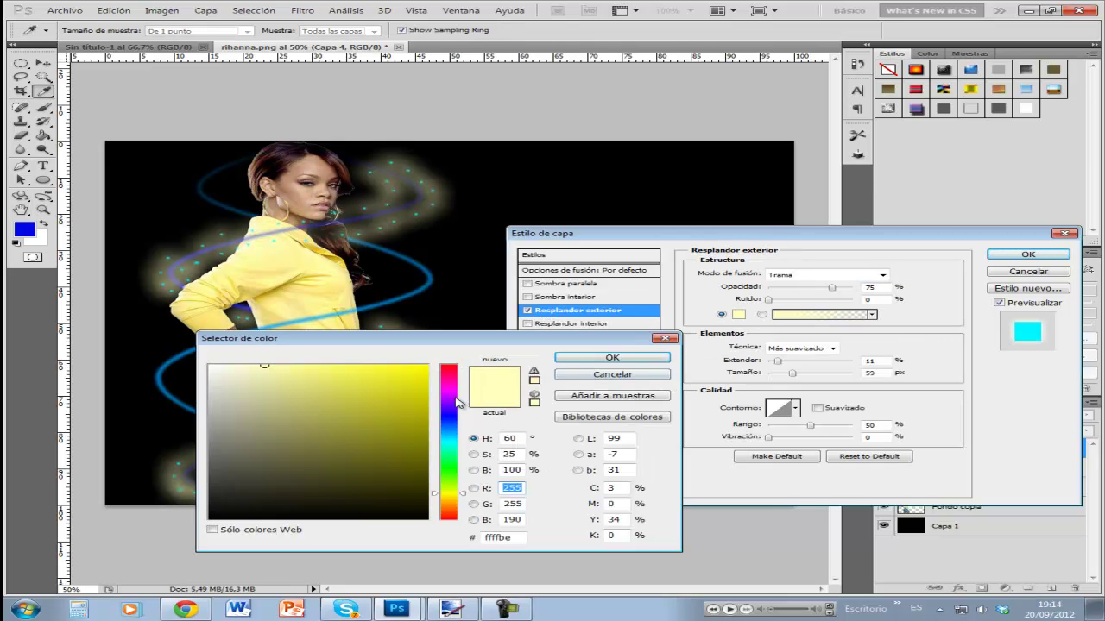
pyautogui.click(447, 447)
pyautogui.click(426, 366)
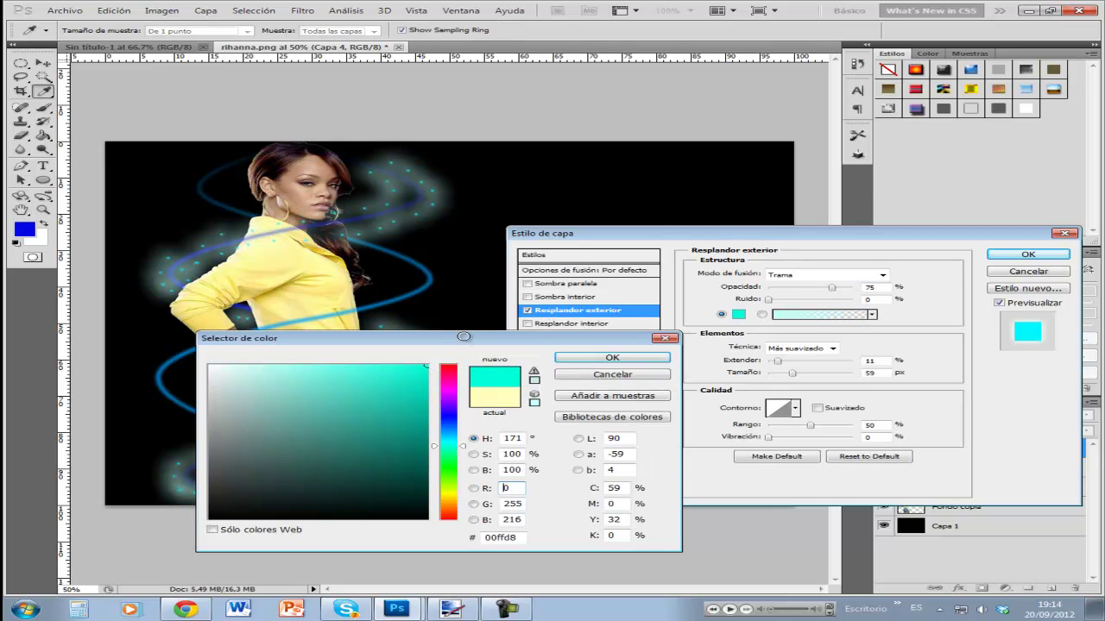
pyautogui.click(621, 359)
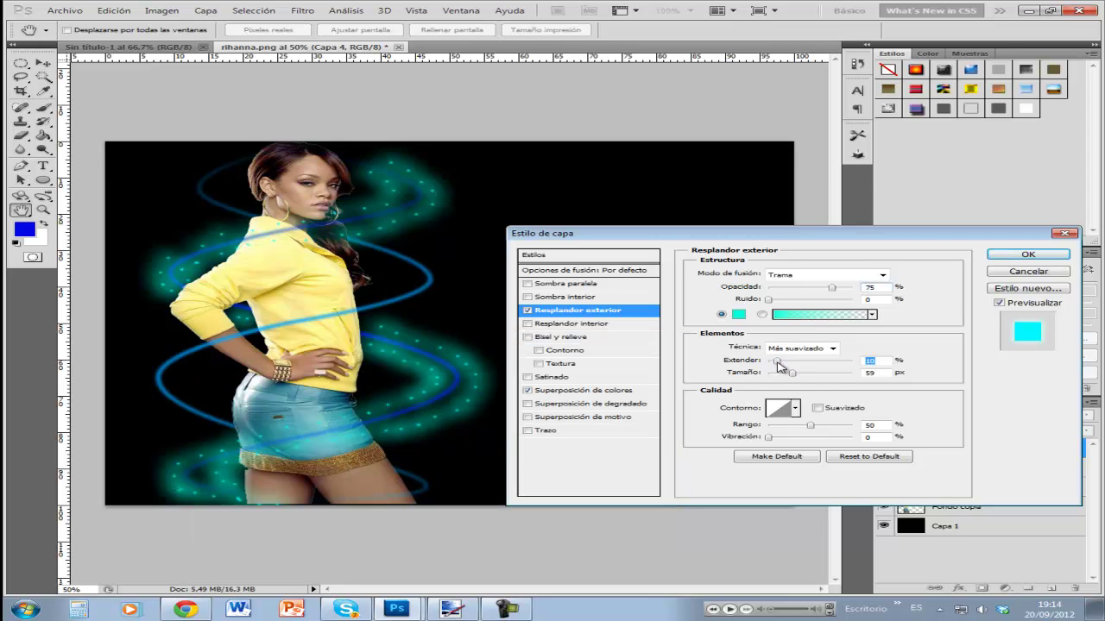
# - Fine-tune the outer glow: spread 2, size around 49–51 px, no noise
pyautogui.moveTo(780, 366); pyautogui.dragTo(769, 366)
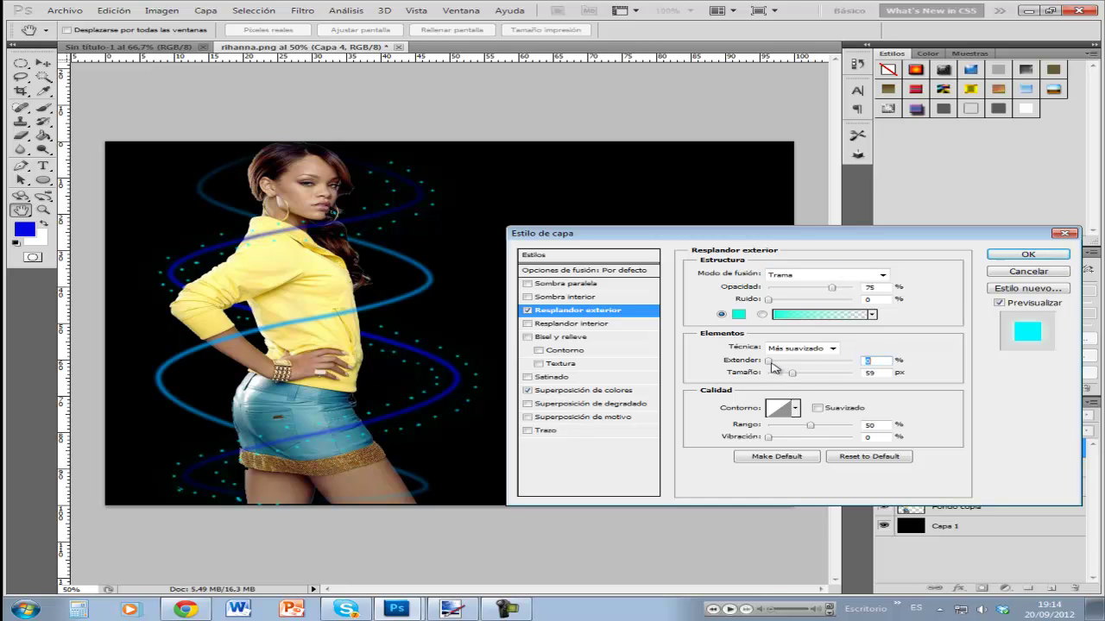
pyautogui.write('2')
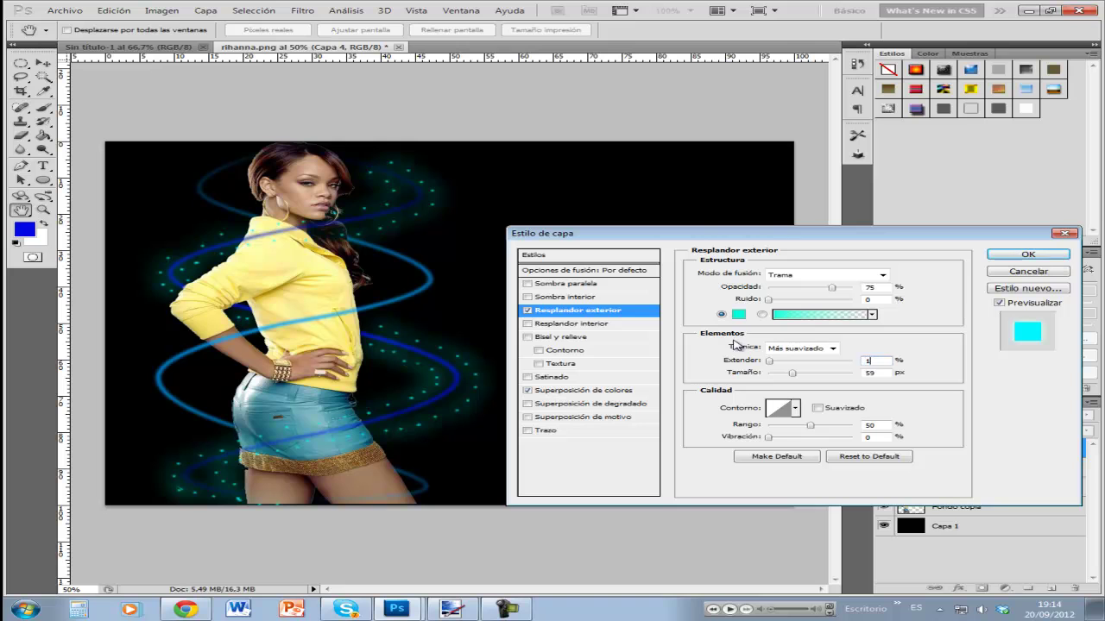
pyautogui.moveTo(793, 375); pyautogui.dragTo(788, 381)
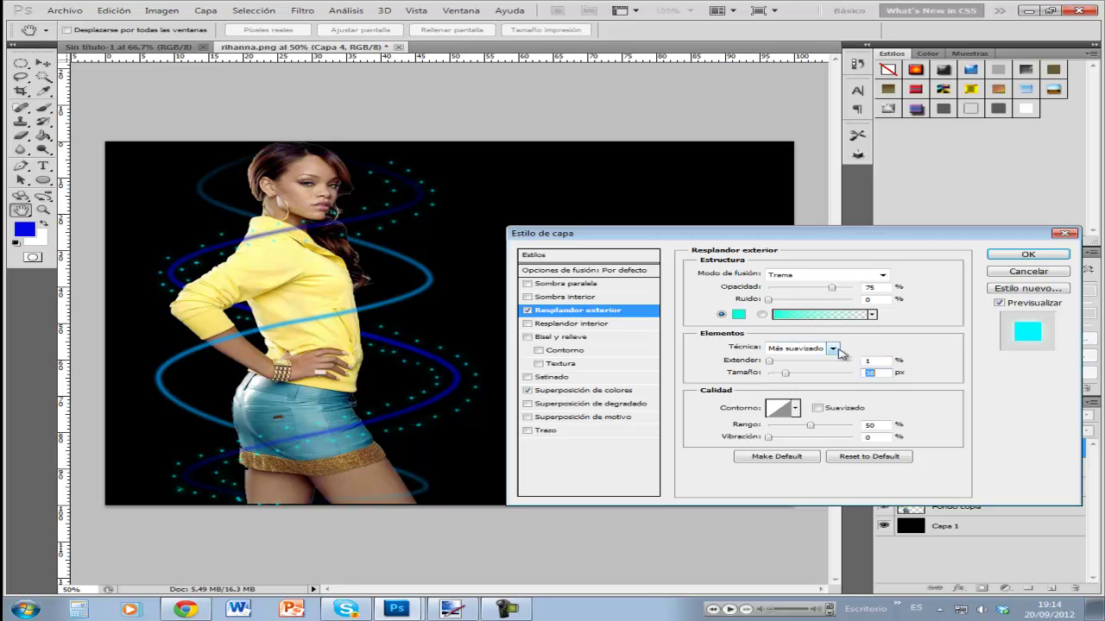
pyautogui.moveTo(770, 300); pyautogui.dragTo(853, 290)
pyautogui.moveTo(783, 377); pyautogui.dragTo(792, 378)
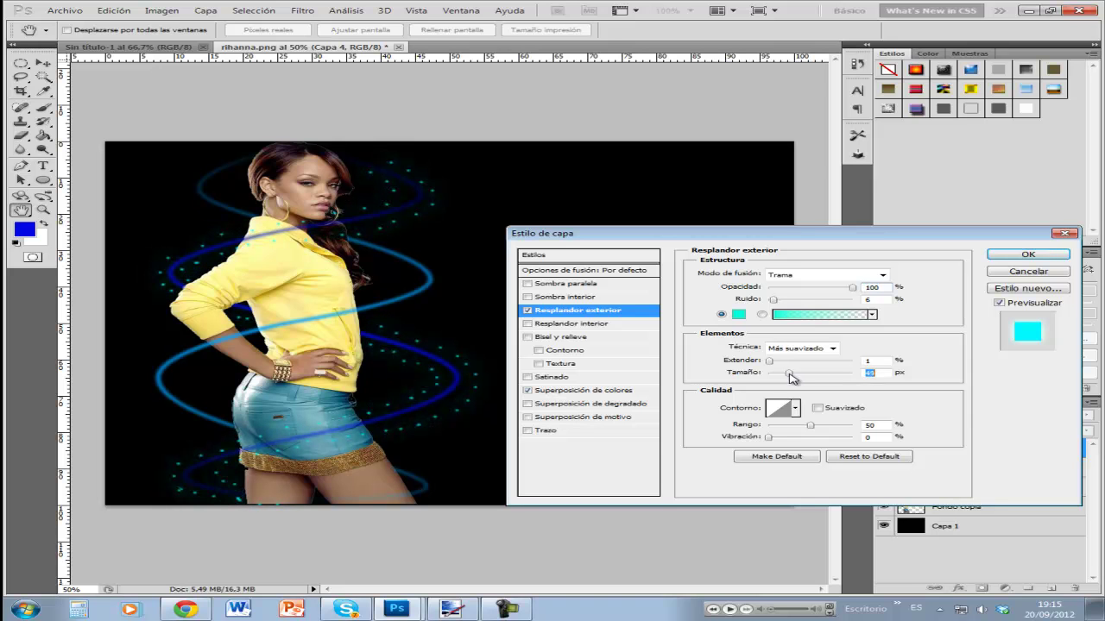
pyautogui.click(775, 300)
pyautogui.moveTo(776, 300); pyautogui.dragTo(767, 300)
pyautogui.click(790, 374)
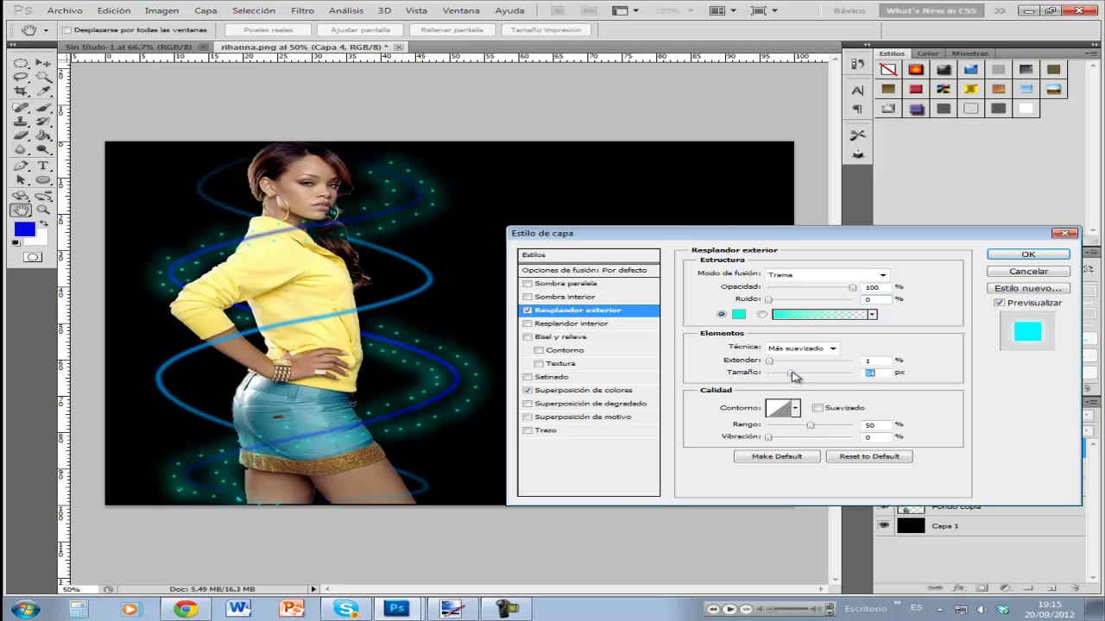
pyautogui.moveTo(791, 376); pyautogui.dragTo(788, 376)
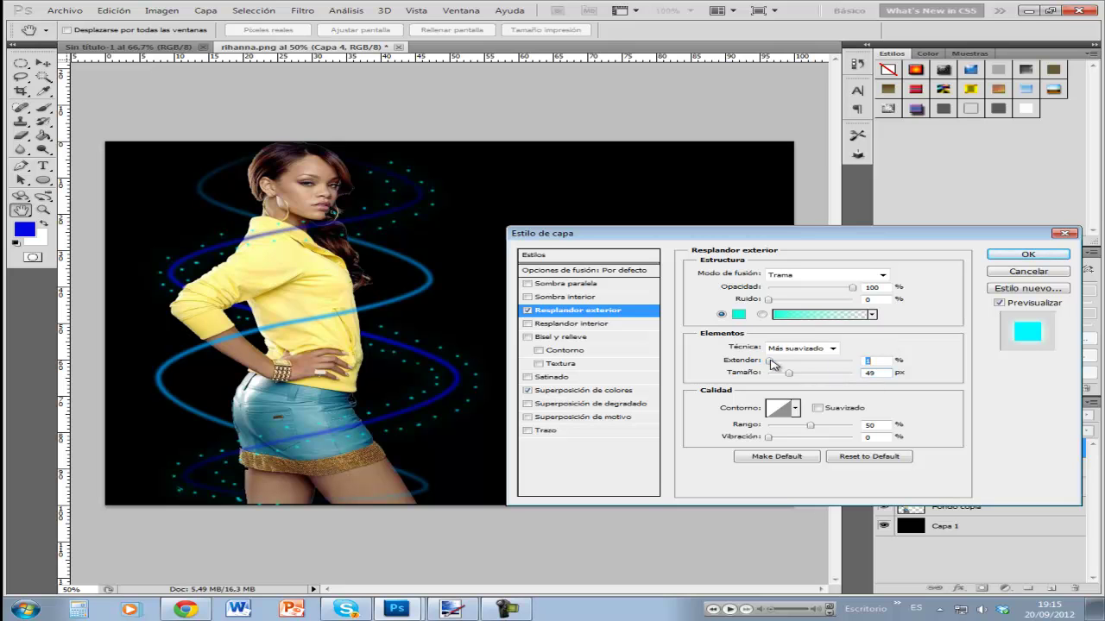
pyautogui.moveTo(769, 362); pyautogui.dragTo(769, 362)
# - Try a stroke and remove it, add Bevel and Emboss, and apply the style
pyautogui.click(528, 430)
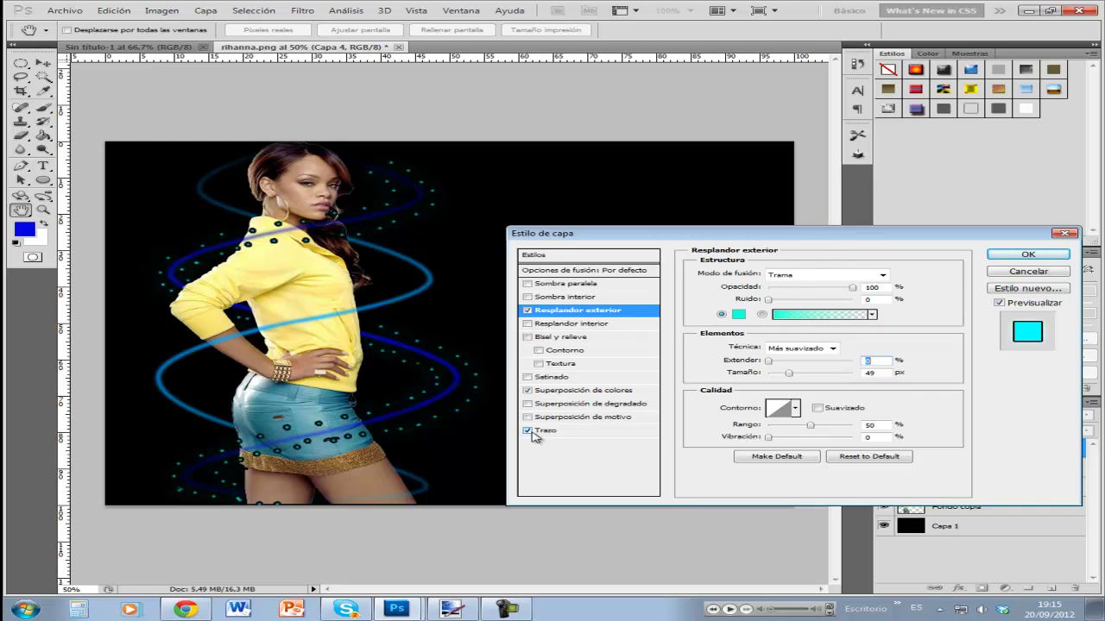
pyautogui.click(530, 433)
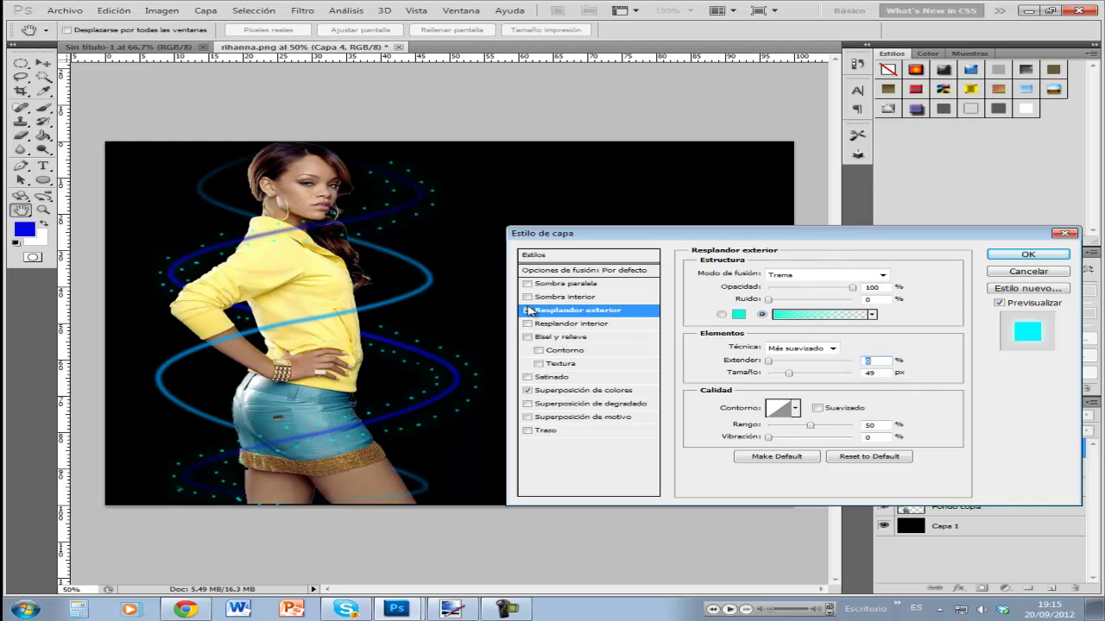
pyautogui.click(528, 338)
pyautogui.moveTo(905, 240); pyautogui.dragTo(459, 333)
pyautogui.click(587, 348)
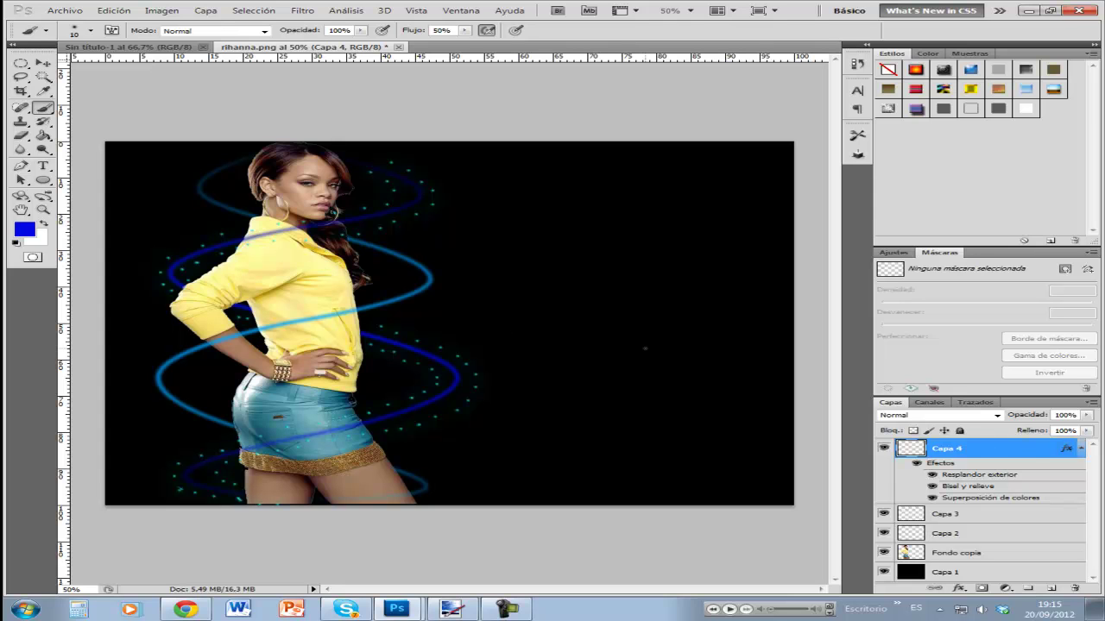
# - Create Capa 5, paint extra blue dots on it, and open its layer style
pyautogui.click(1049, 590)
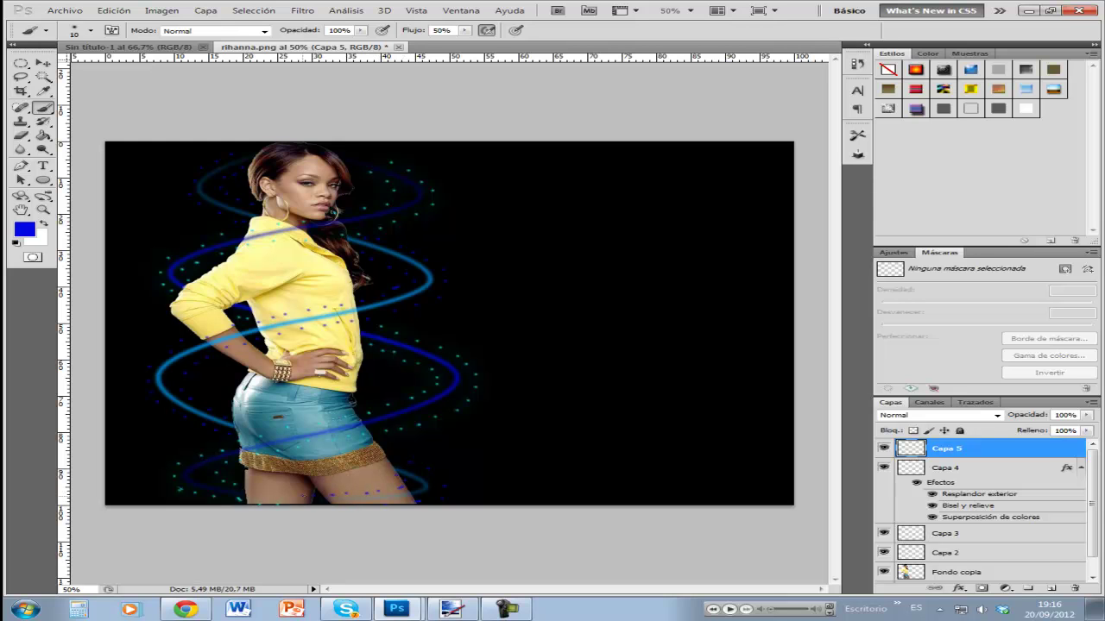
pyautogui.click(20, 135)
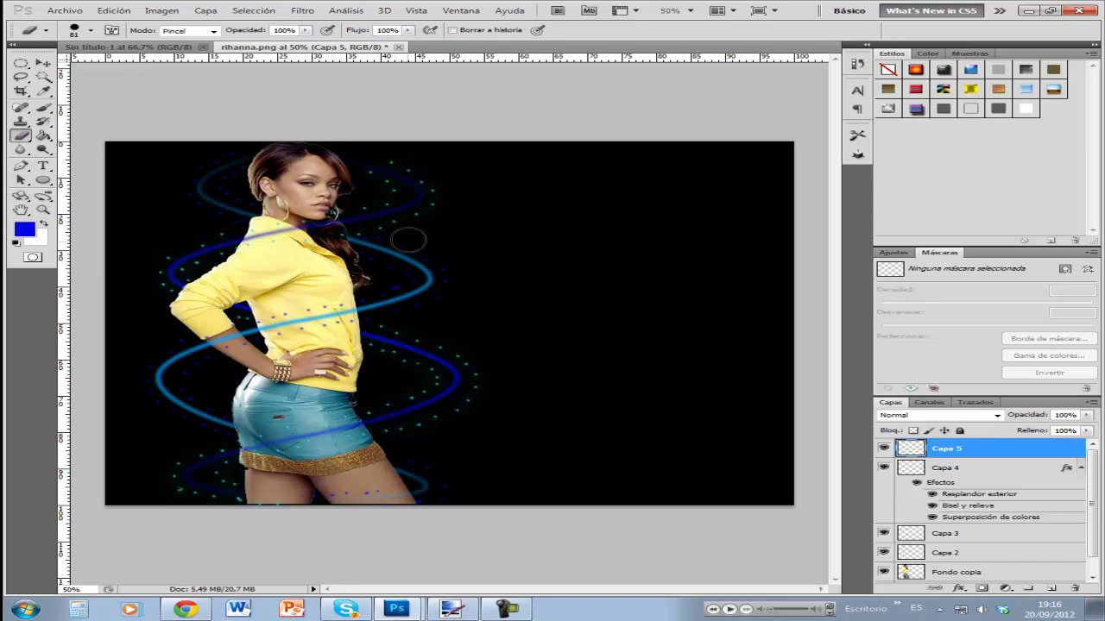
pyautogui.click(44, 109)
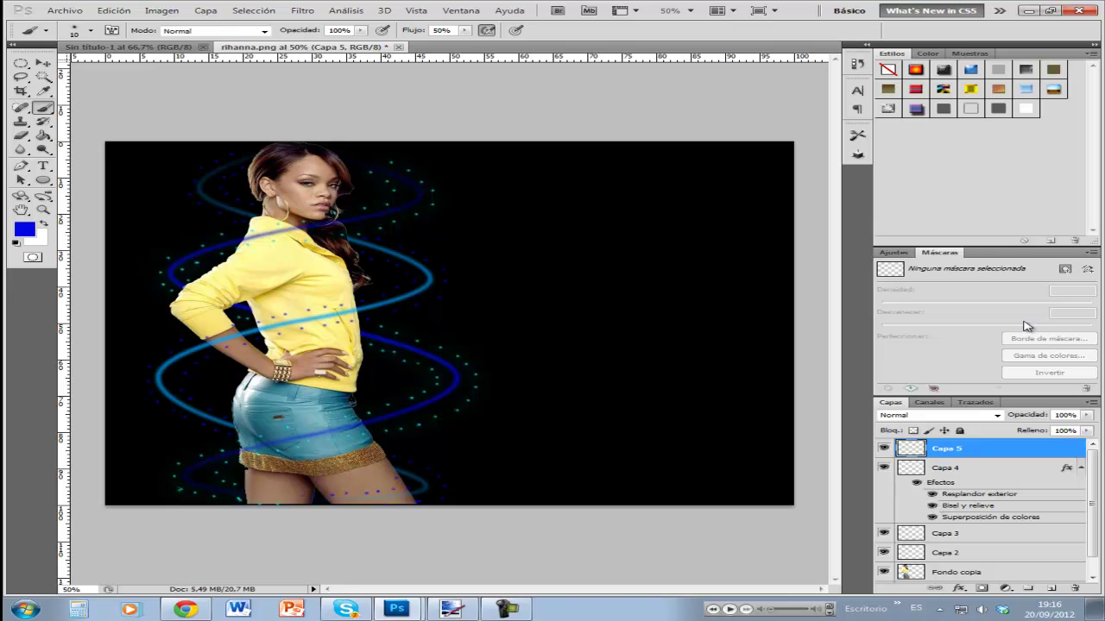
pyautogui.doubleClick(1015, 454)
pyautogui.moveTo(427, 330); pyautogui.dragTo(972, 249)
# - Give the Capa 5 dots a blue colour overlay
pyautogui.click(624, 401)
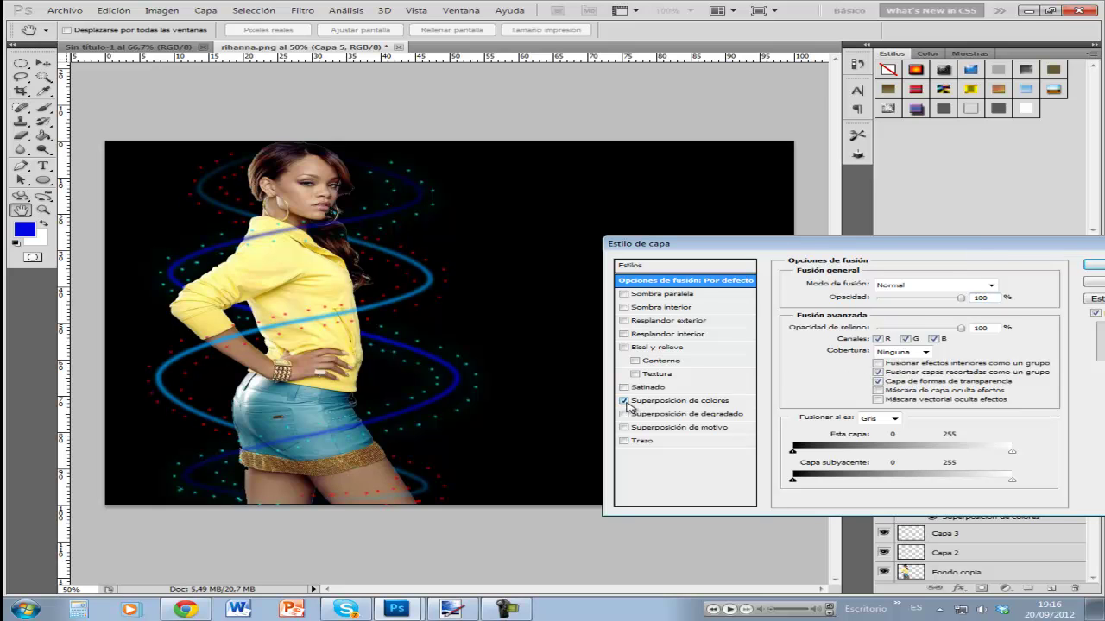
pyautogui.click(649, 403)
pyautogui.click(1001, 285)
pyautogui.click(448, 418)
pyautogui.moveTo(448, 417)
pyautogui.mouseDown()
pyautogui.moveTo(448, 365)
pyautogui.moveTo(703, 321)
pyautogui.moveTo(664, 295)
pyautogui.mouseUp()
pyautogui.click(448, 414)
pyautogui.click(798, 317)
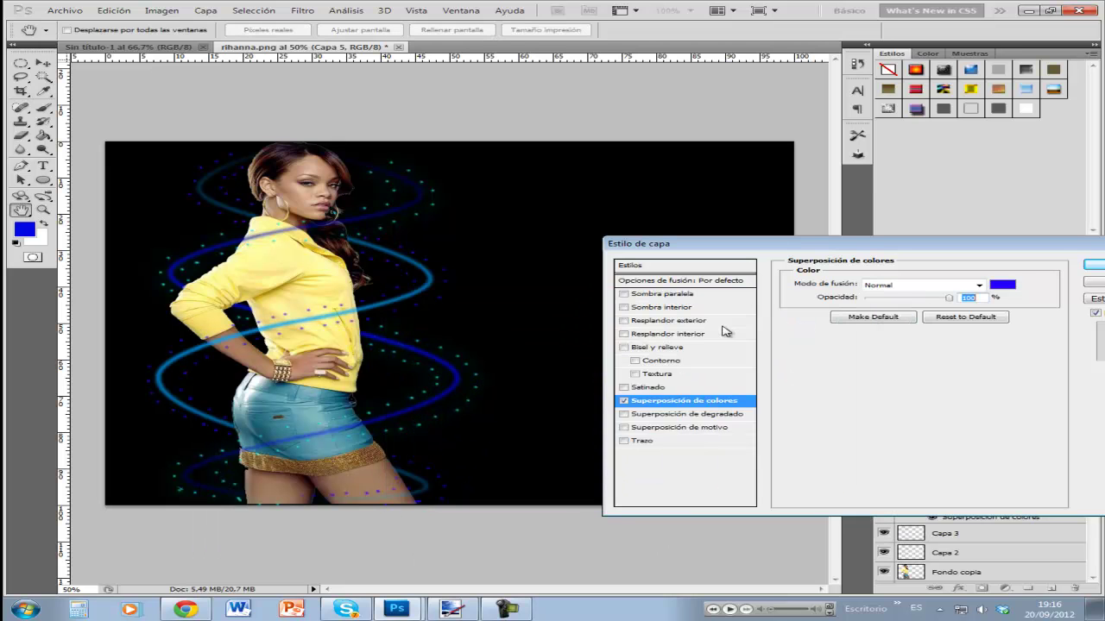
# - Add a blue outer glow: opacity 12%, noise 2, spread 37, size 10 px, and apply
pyautogui.click(622, 321)
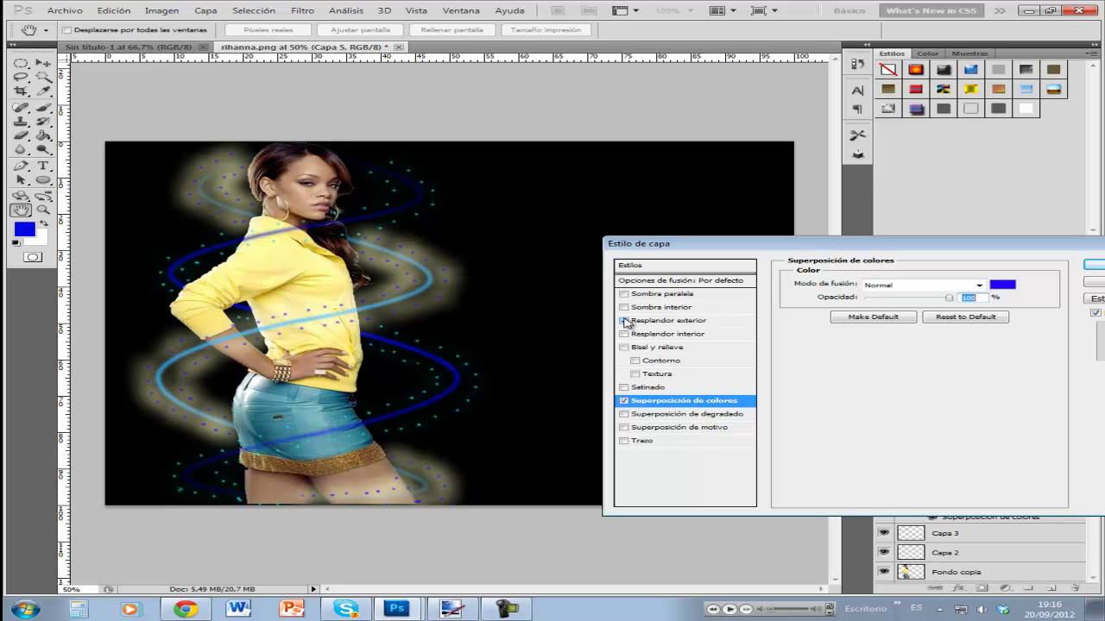
pyautogui.click(725, 322)
pyautogui.click(831, 330)
pyautogui.click(639, 377)
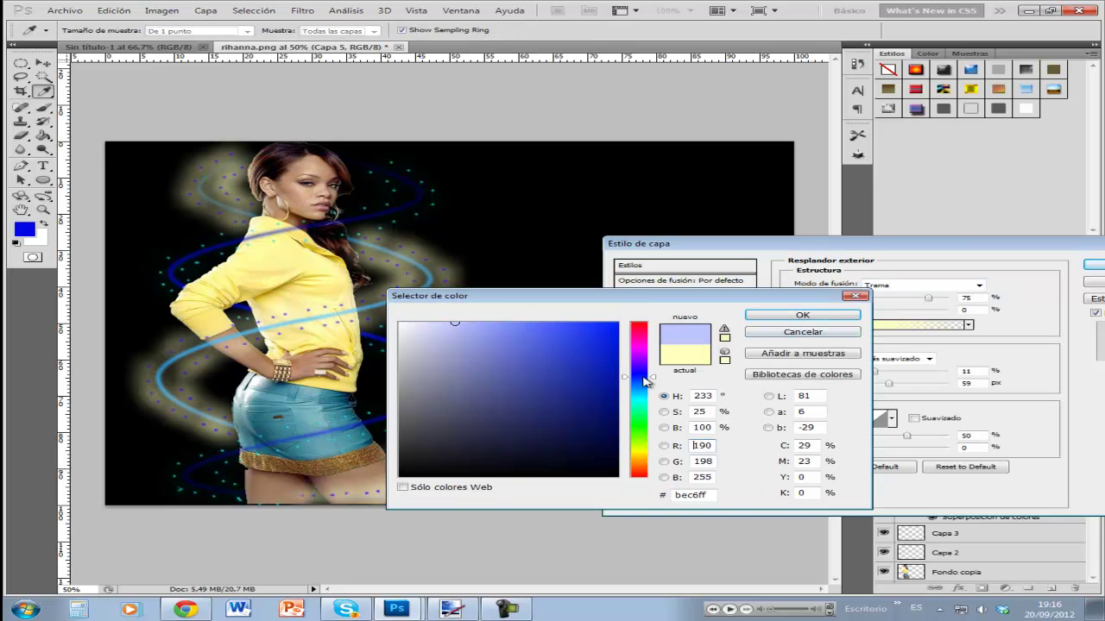
pyautogui.click(617, 323)
pyautogui.click(771, 316)
pyautogui.moveTo(889, 383); pyautogui.dragTo(862, 373)
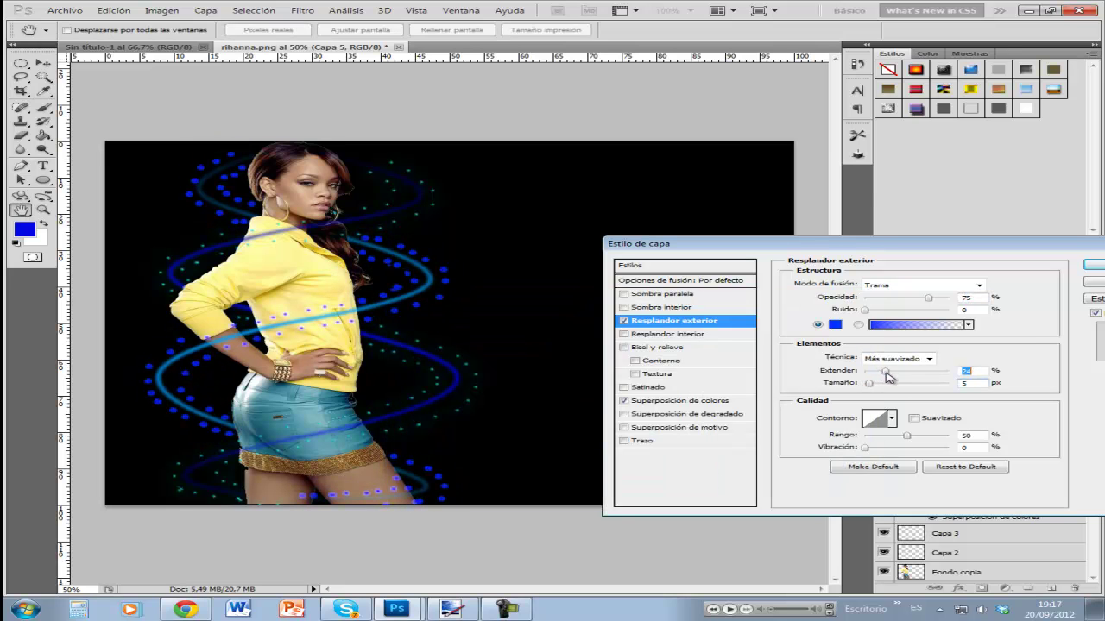
pyautogui.click(866, 310)
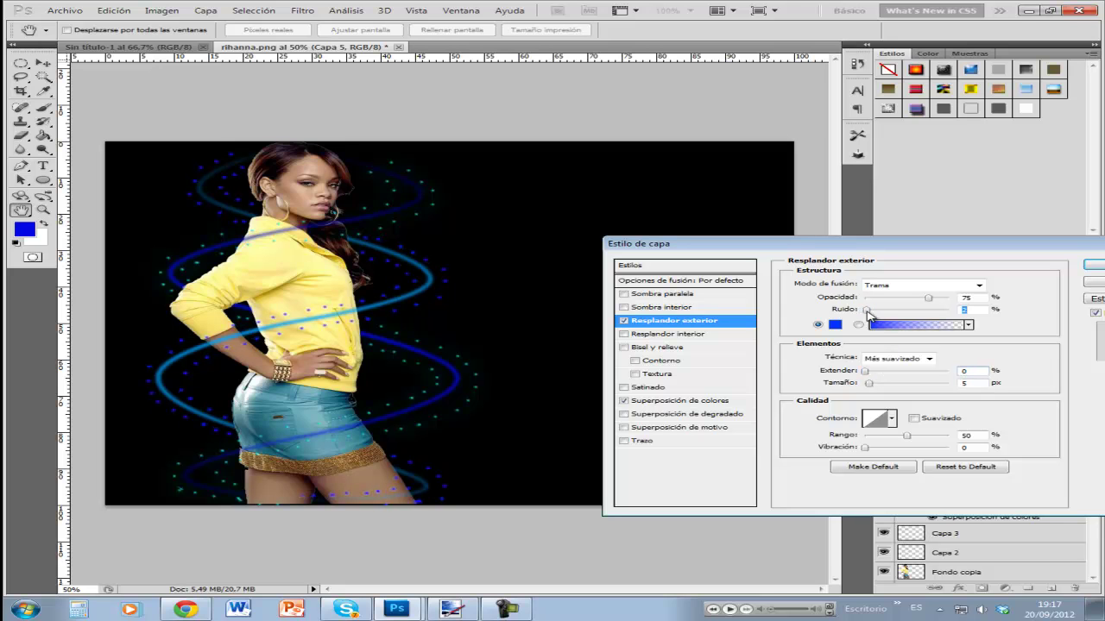
pyautogui.moveTo(927, 298); pyautogui.dragTo(874, 298)
pyautogui.moveTo(868, 383)
pyautogui.mouseDown()
pyautogui.moveTo(910, 390)
pyautogui.moveTo(872, 371)
pyautogui.moveTo(891, 388)
pyautogui.moveTo(932, 388)
pyautogui.moveTo(870, 390)
pyautogui.moveTo(876, 372)
pyautogui.moveTo(895, 371)
pyautogui.moveTo(897, 389)
pyautogui.moveTo(876, 390)
pyautogui.mouseUp()
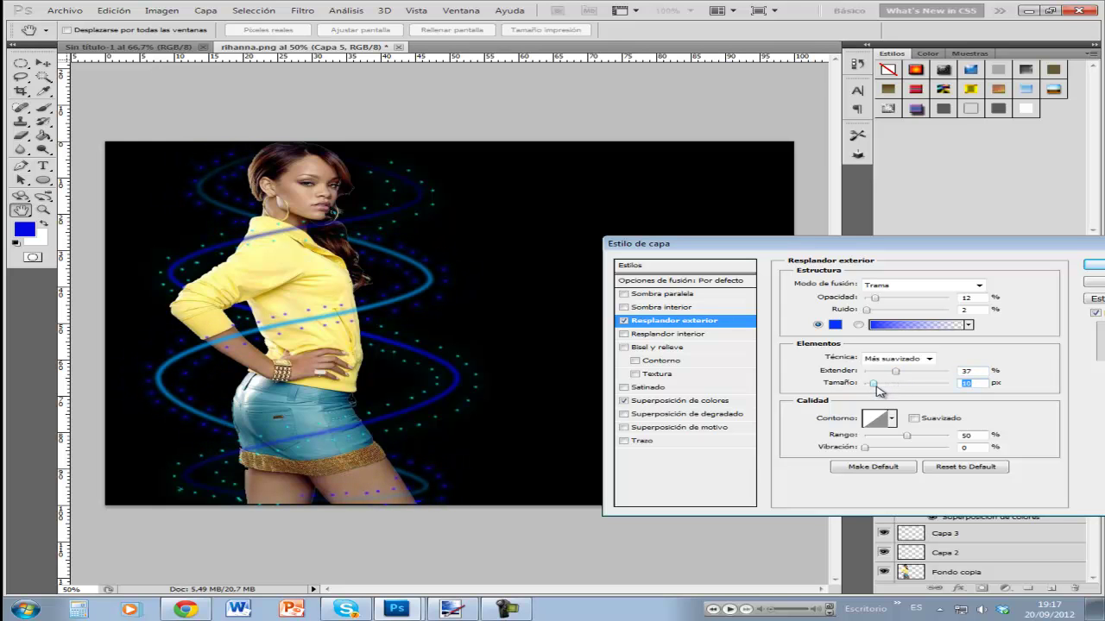
pyautogui.moveTo(919, 250); pyautogui.dragTo(431, 301)
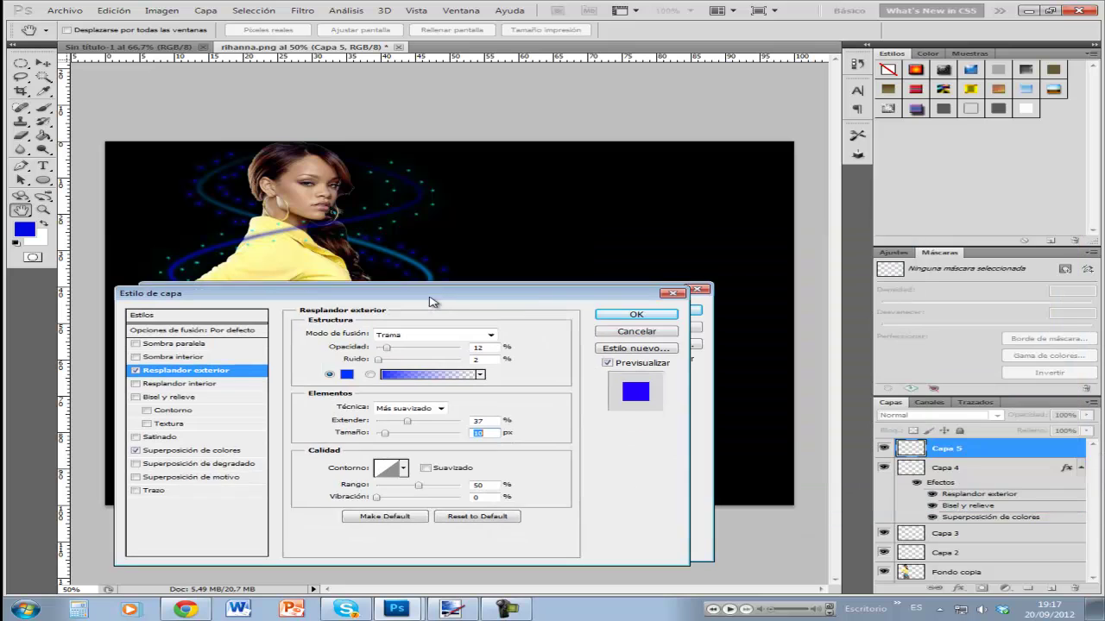
pyautogui.click(635, 314)
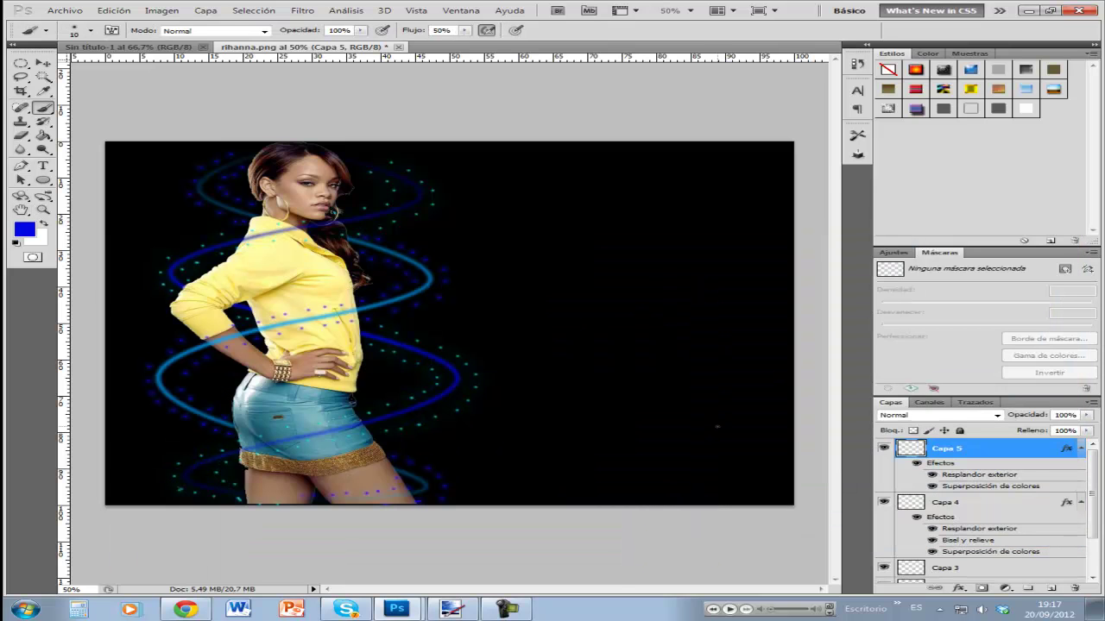
# - Scroll the Layers panel and select Capa 1
pyautogui.scroll(1, 661, 403)
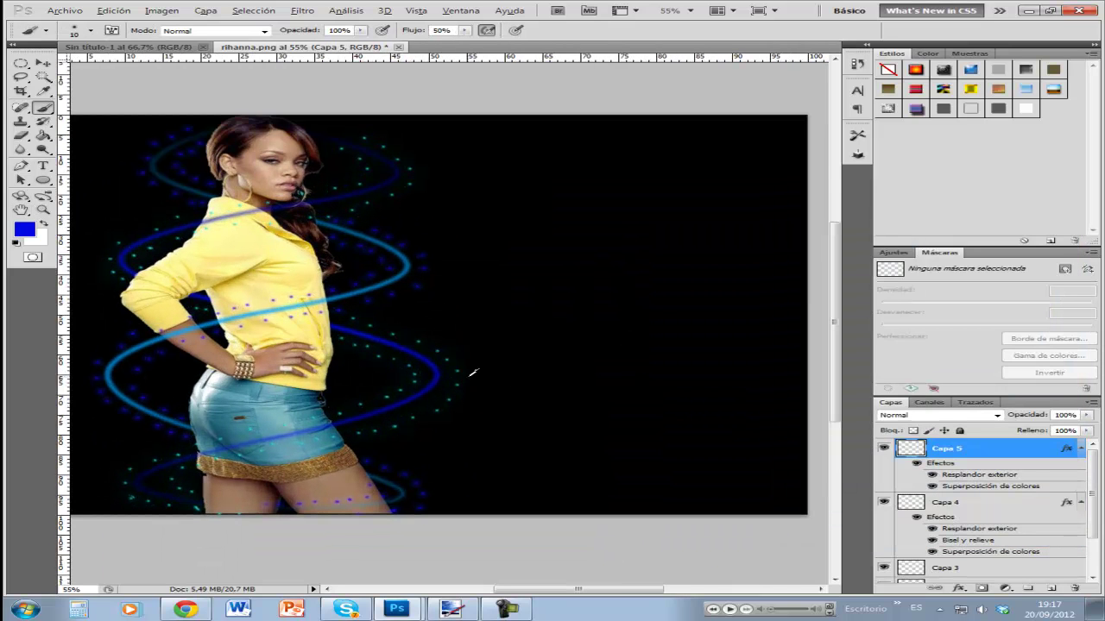
pyautogui.scroll(-5, 592, 379)
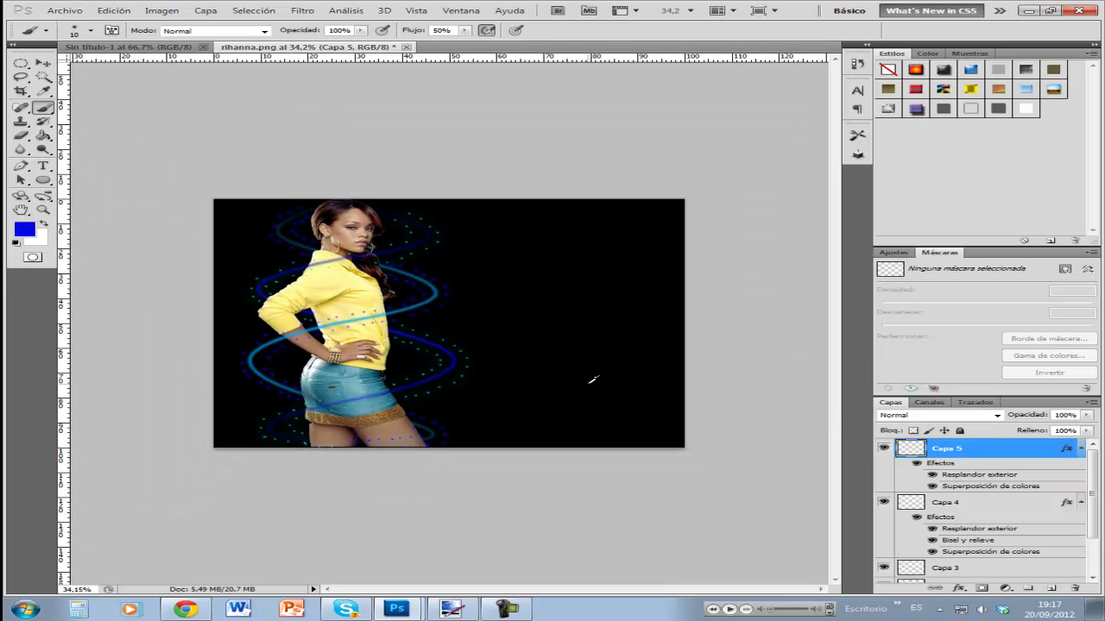
pyautogui.scroll(2, 592, 380)
pyautogui.scroll(2, 592, 380)
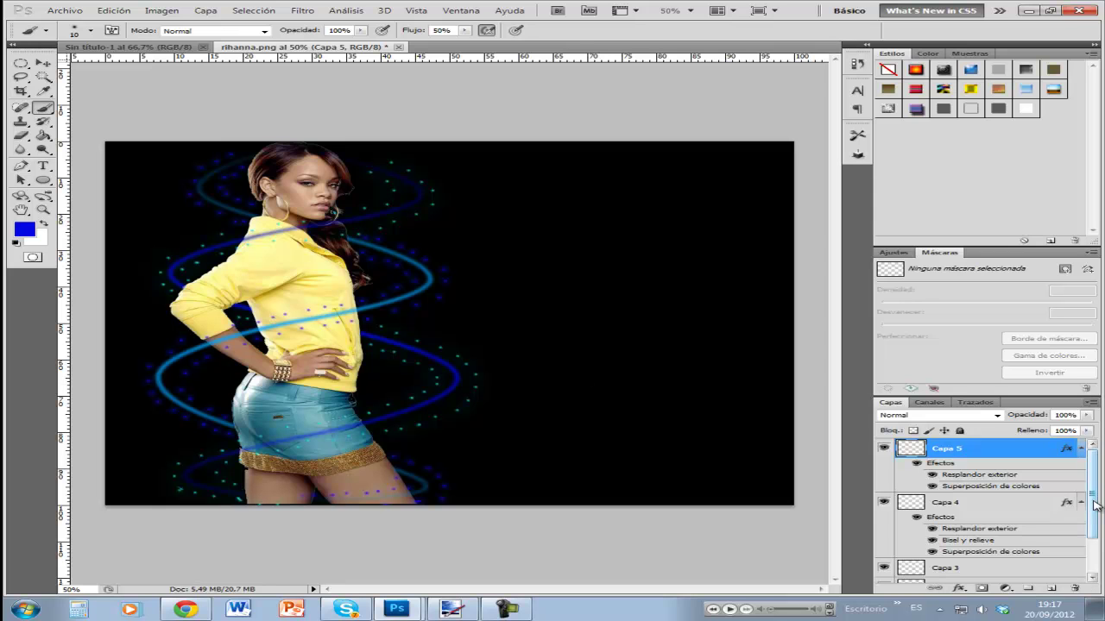
pyautogui.scroll(-3, 1078, 518)
pyautogui.click(1015, 574)
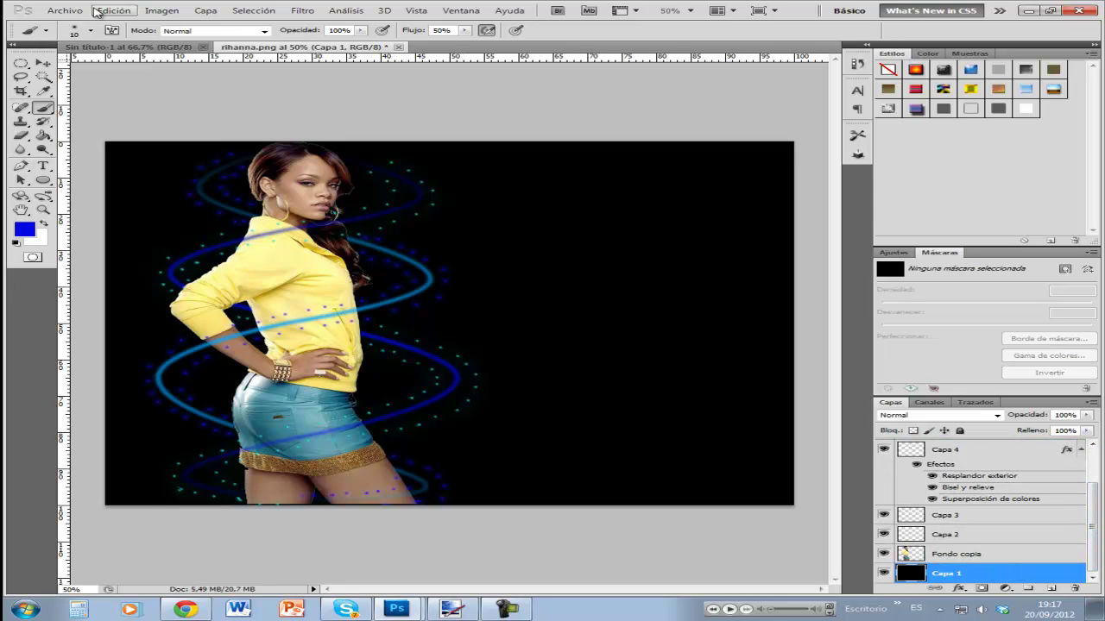
# - Open the landscape image fondo.png via File > Open
pyautogui.click(87, 11)
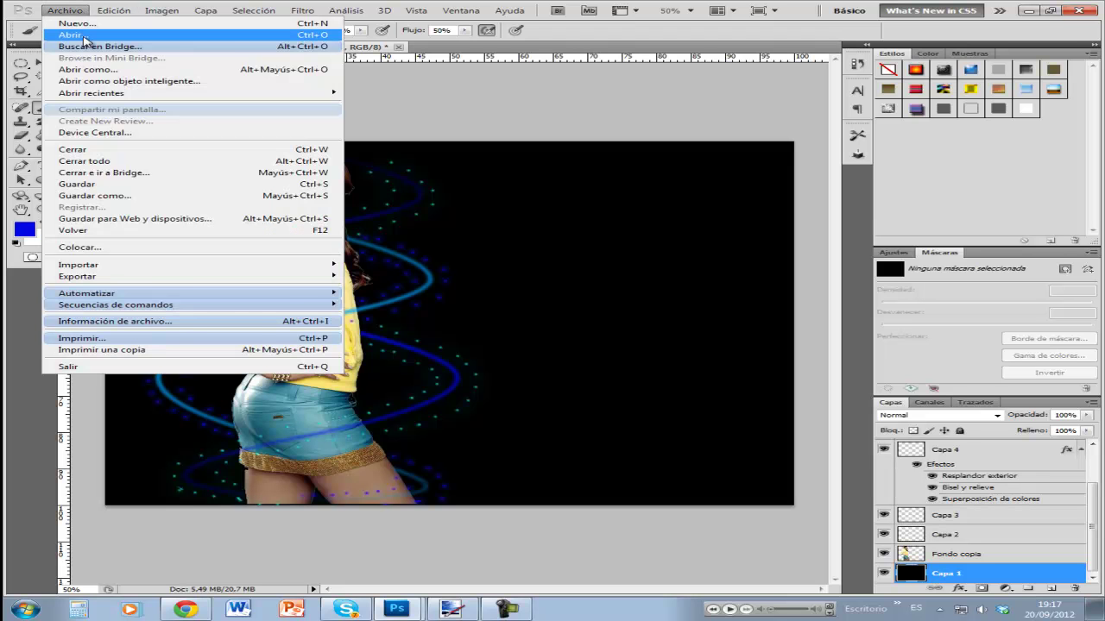
pyautogui.click(86, 36)
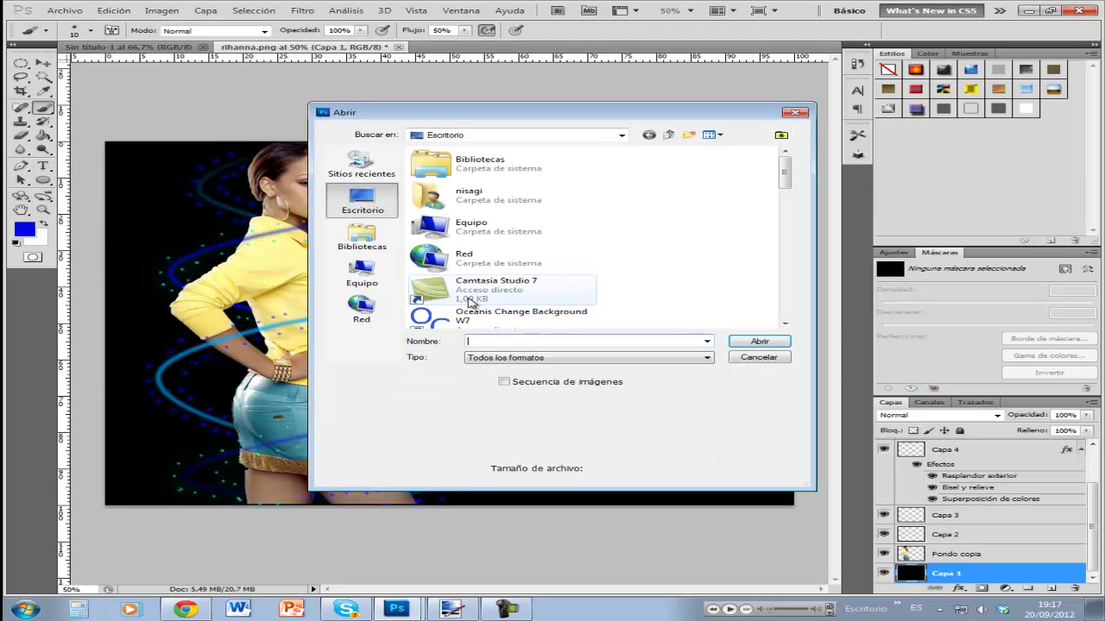
pyautogui.write('fondo')
pyautogui.press('Down')
pyautogui.press('Return')
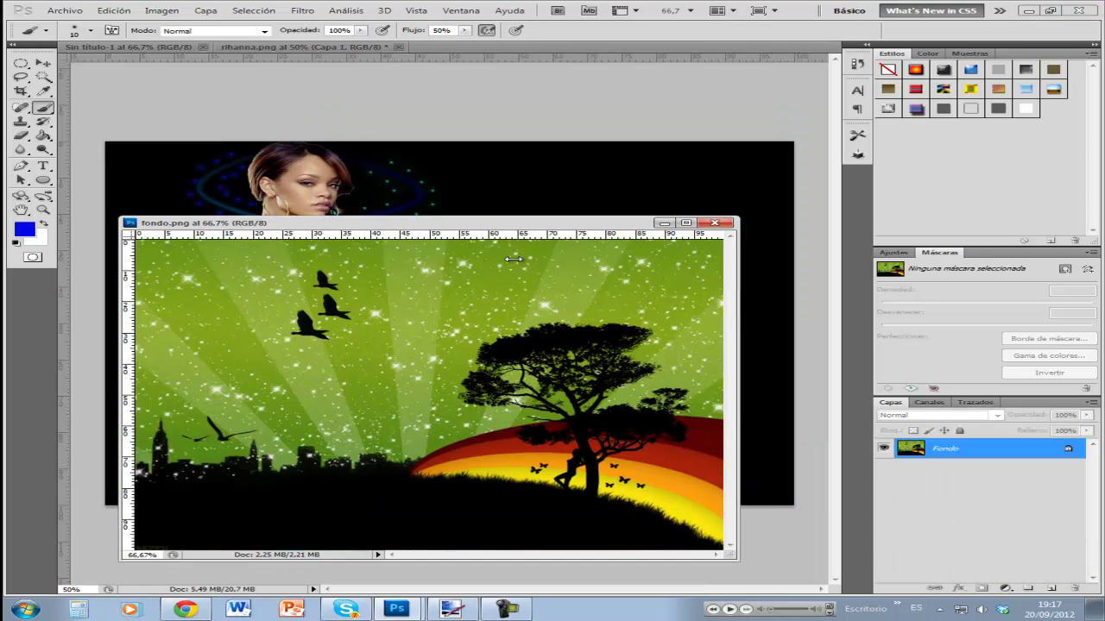
# - Copy the fondo.png landscape into rihanna.png as a new layer
pyautogui.moveTo(510, 278); pyautogui.dragTo(484, 228)
pyautogui.moveTo(911, 450); pyautogui.dragTo(526, 155)
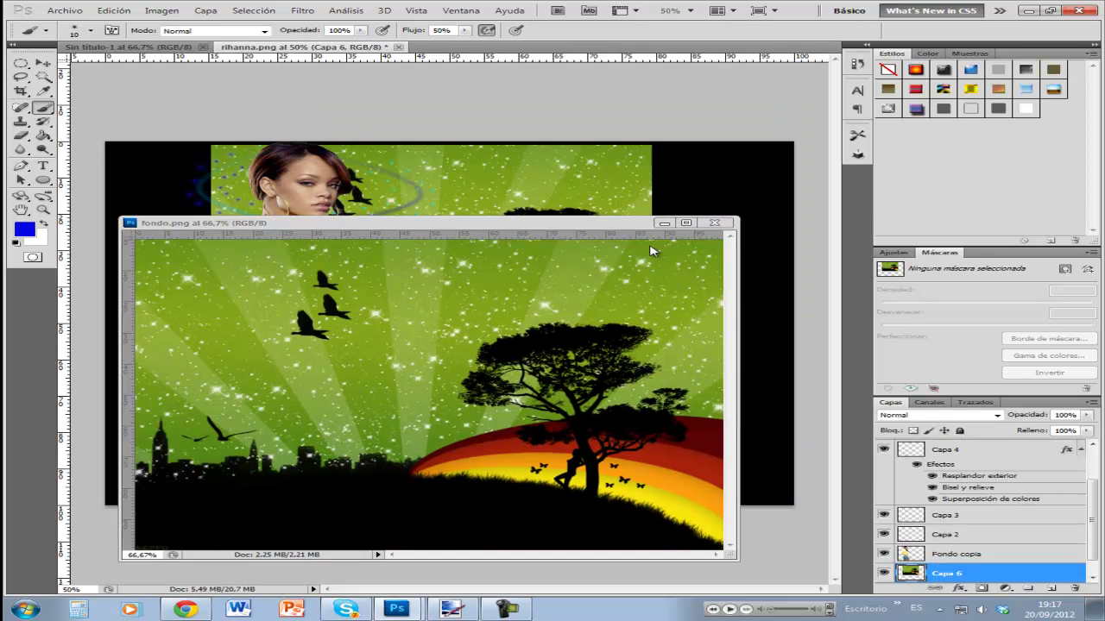
pyautogui.moveTo(625, 225); pyautogui.dragTo(501, 76)
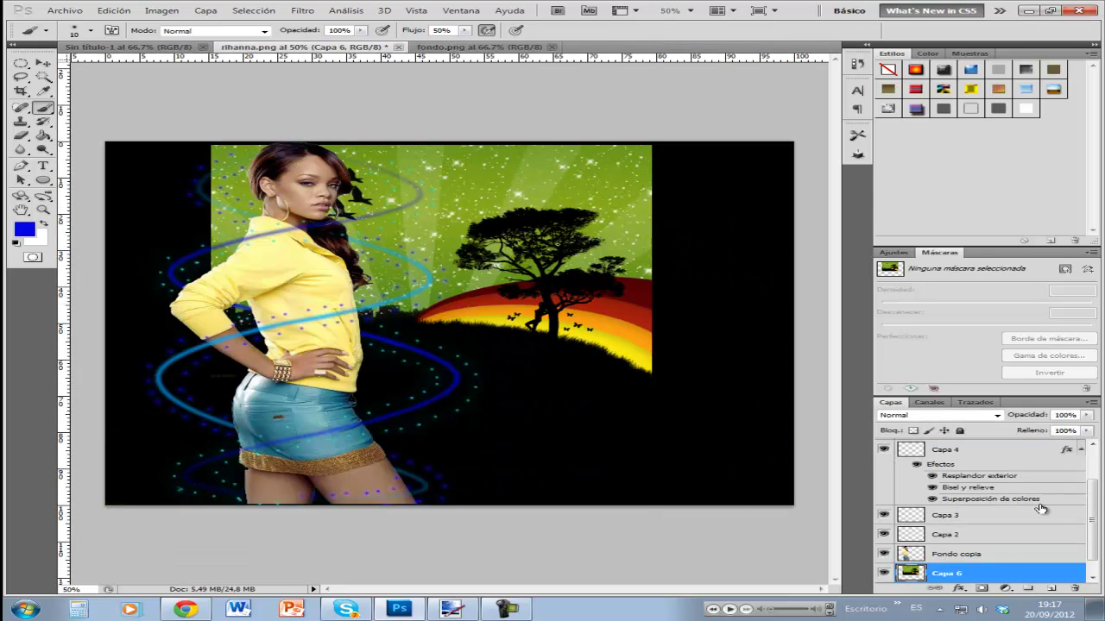
# - Free-transform the landscape layer to stretch it over the whole canvas
pyautogui.click(44, 64)
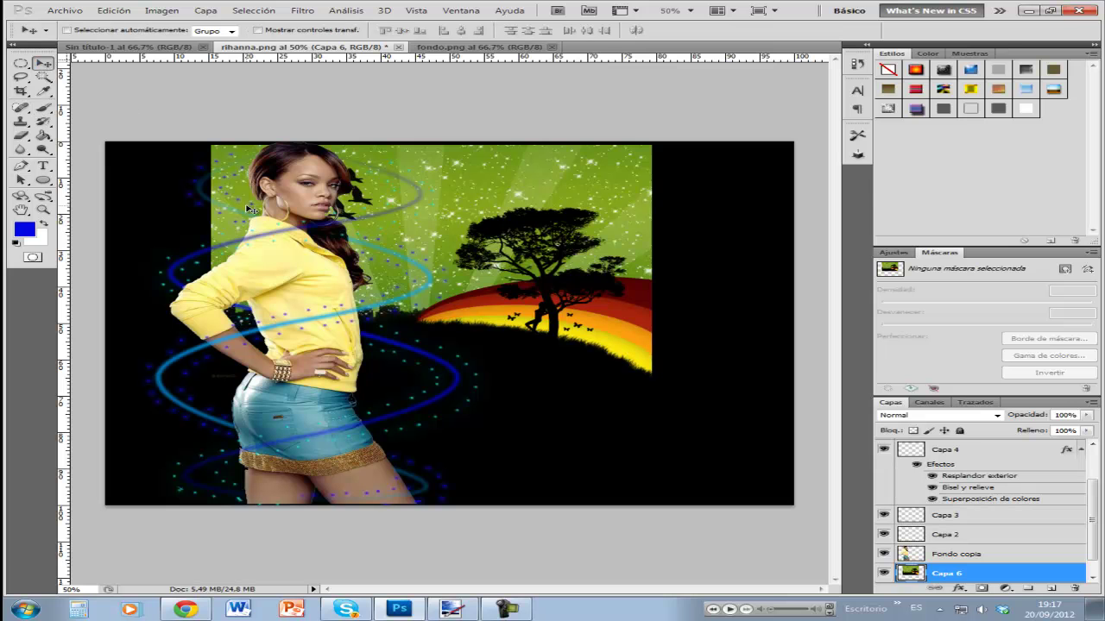
pyautogui.hotkey('ctrl', 't')
pyautogui.moveTo(652, 373)
pyautogui.mouseDown()
pyautogui.moveTo(714, 456)
pyautogui.moveTo(767, 483)
pyautogui.moveTo(794, 475)
pyautogui.mouseUp()
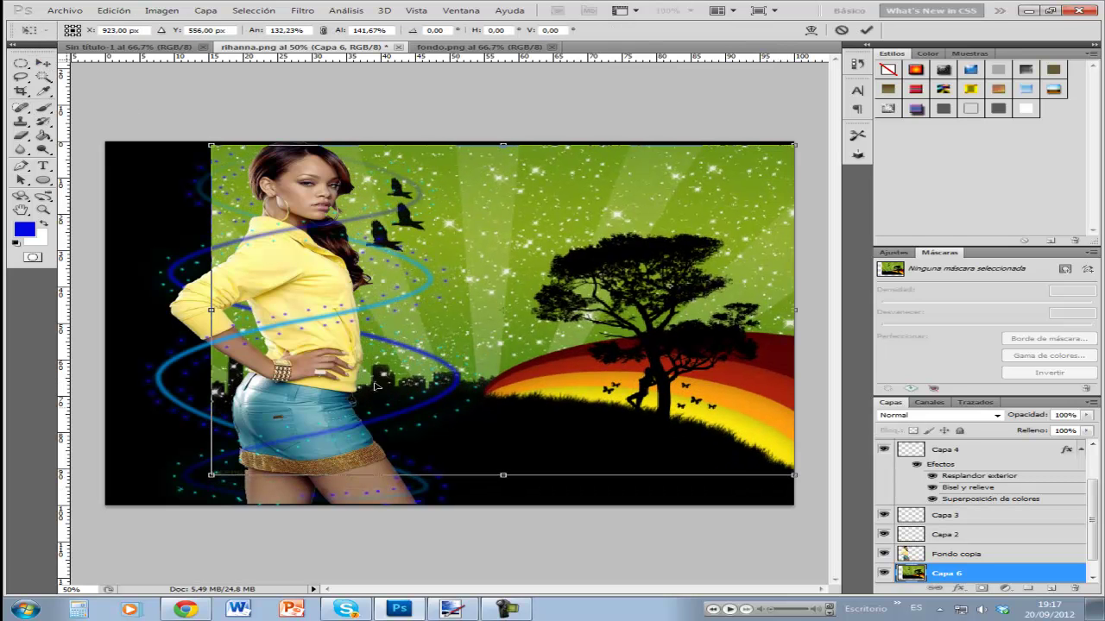
pyautogui.moveTo(210, 310); pyautogui.dragTo(105, 311)
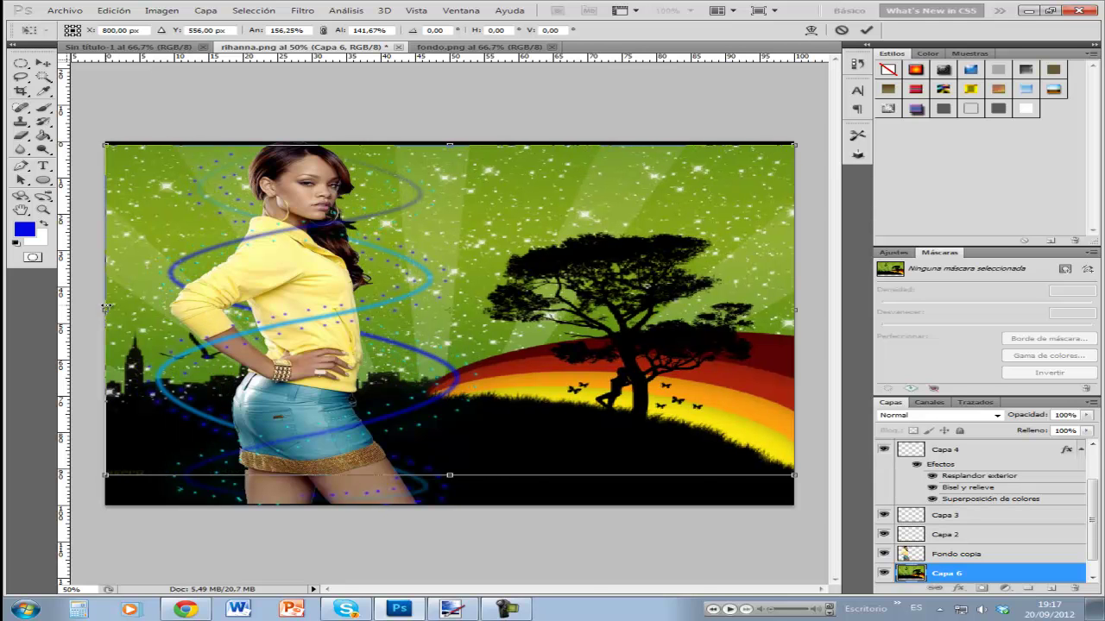
pyautogui.moveTo(449, 145); pyautogui.dragTo(451, 139)
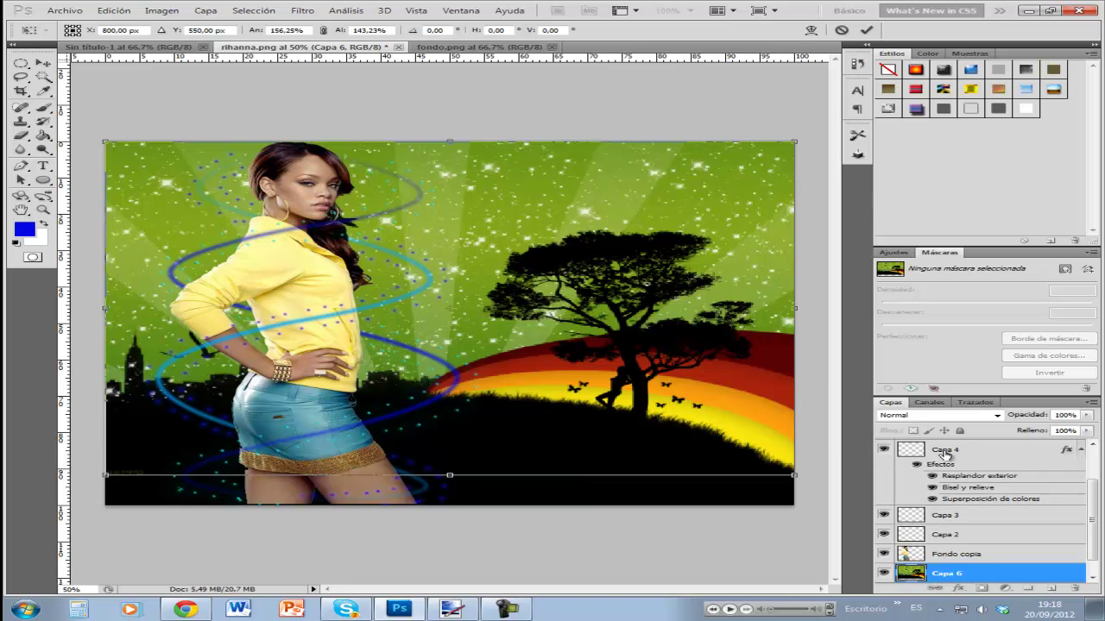
pyautogui.press('Return')
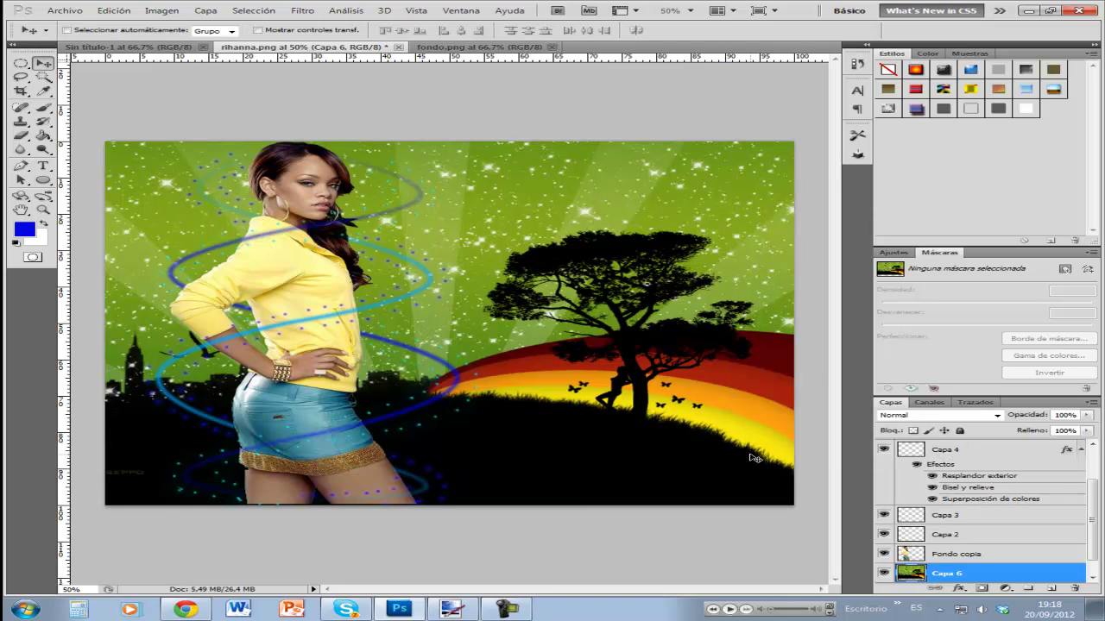